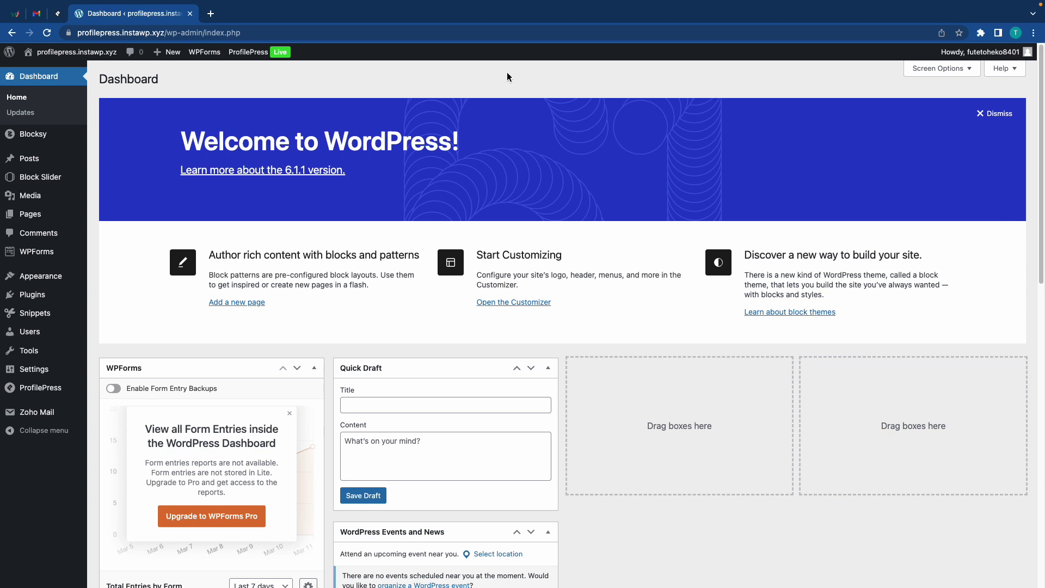
Open the ProfilePress Addons page and switch on the Social Login addon
{"action": "mouse_move", "coordinate": [32, 388]}
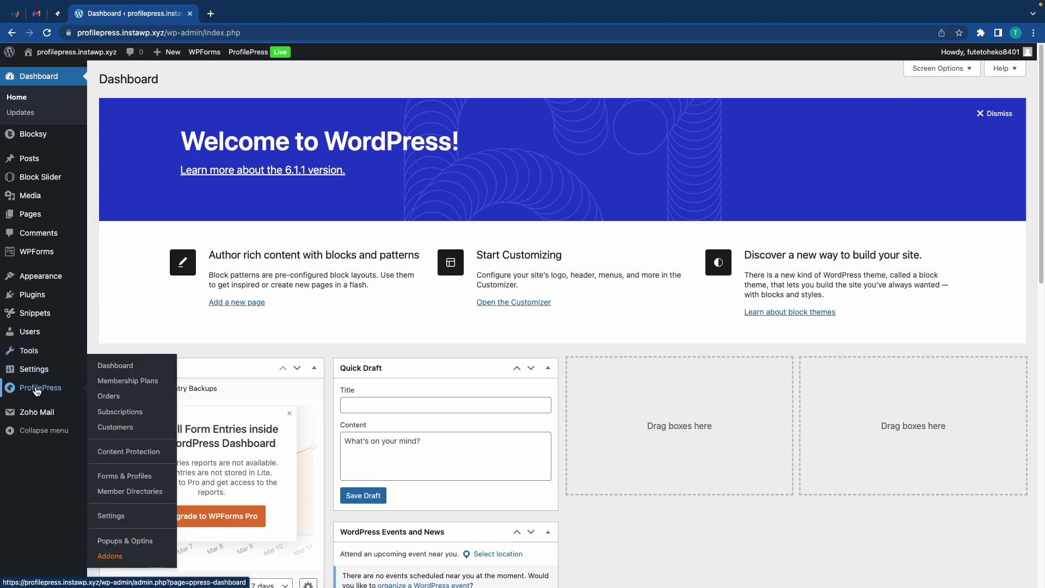
{"action": "left_click", "coordinate": [114, 557]}
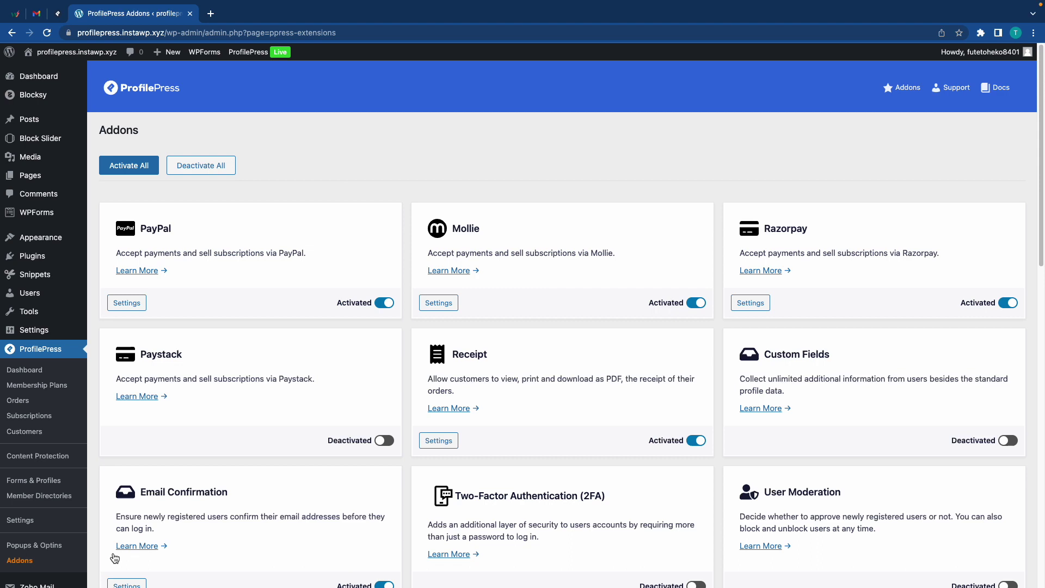
{"action": "scroll", "coordinate": [297, 369], "scroll_direction": "down", "scroll_amount": 5}
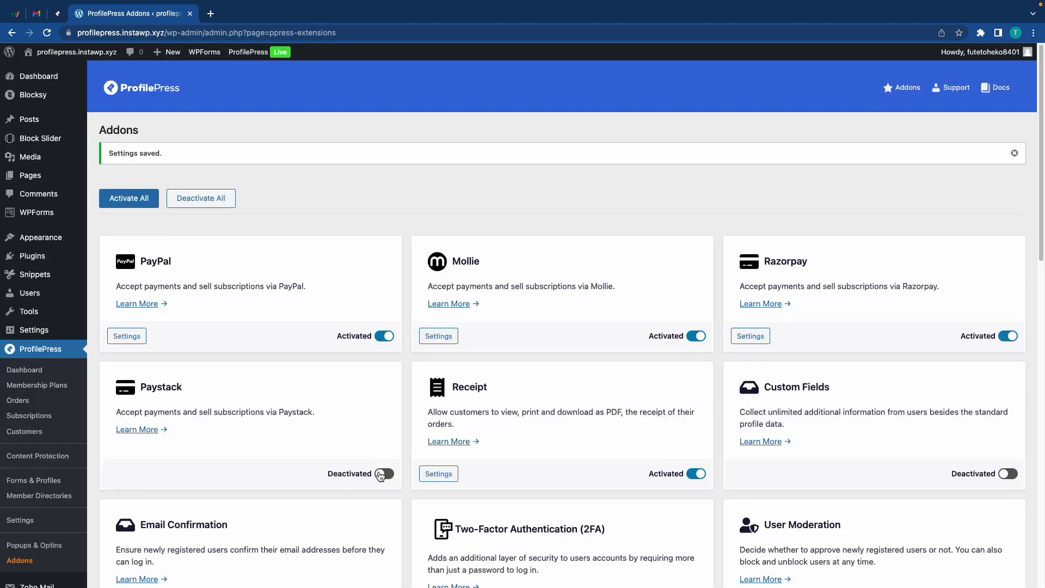
Open ProfilePress Settings and scroll Social Login to the WordPress.com credential fields
{"action": "left_click", "coordinate": [11, 522]}
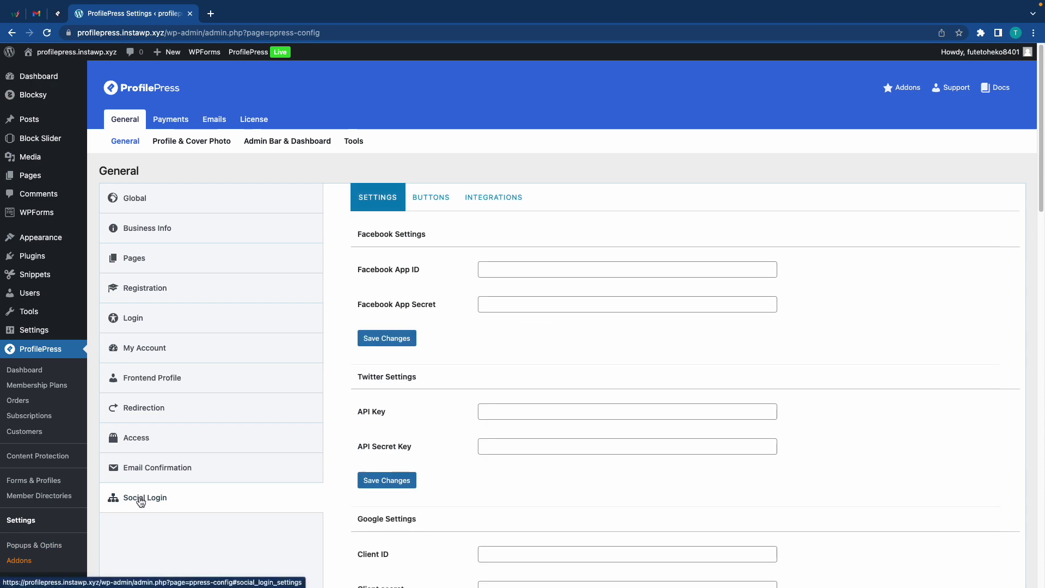
{"action": "scroll", "coordinate": [555, 229], "scroll_direction": "down", "scroll_amount": 4}
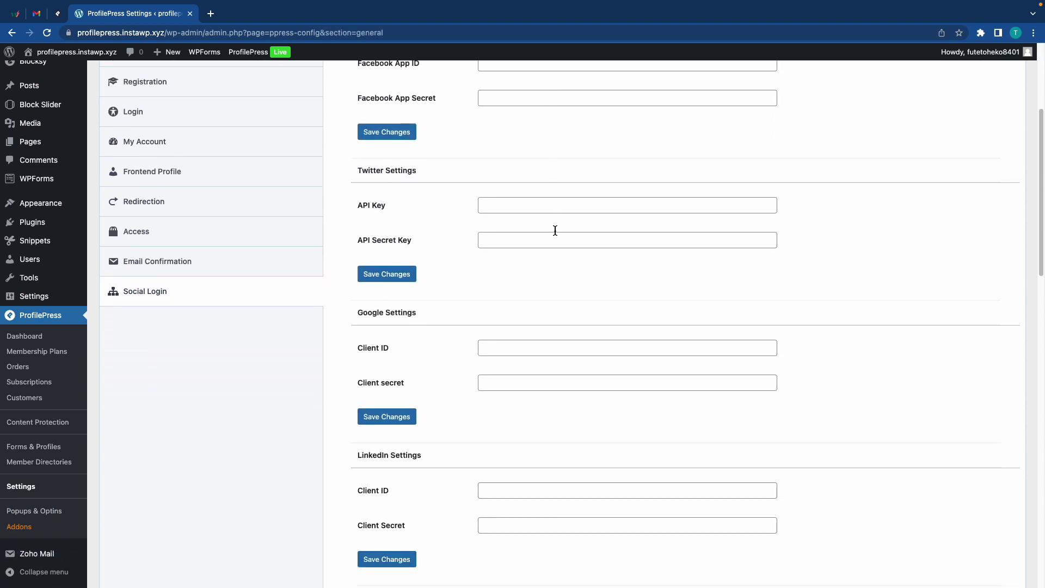
{"action": "scroll", "coordinate": [555, 229], "scroll_direction": "down", "scroll_amount": 15}
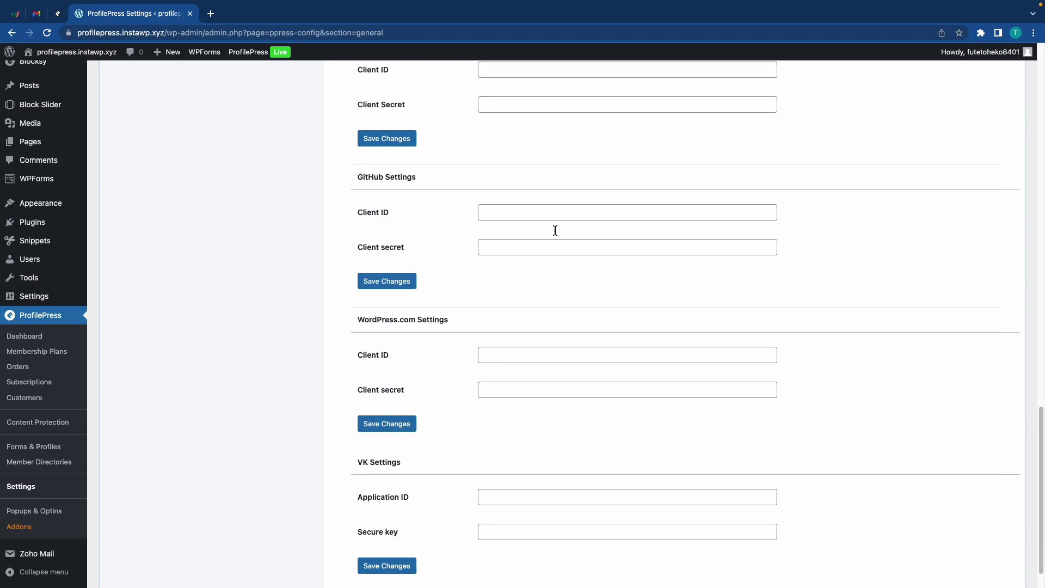
{"action": "scroll", "coordinate": [555, 230], "scroll_direction": "down", "scroll_amount": 1}
{"action": "scroll", "coordinate": [555, 230], "scroll_direction": "up", "scroll_amount": 15}
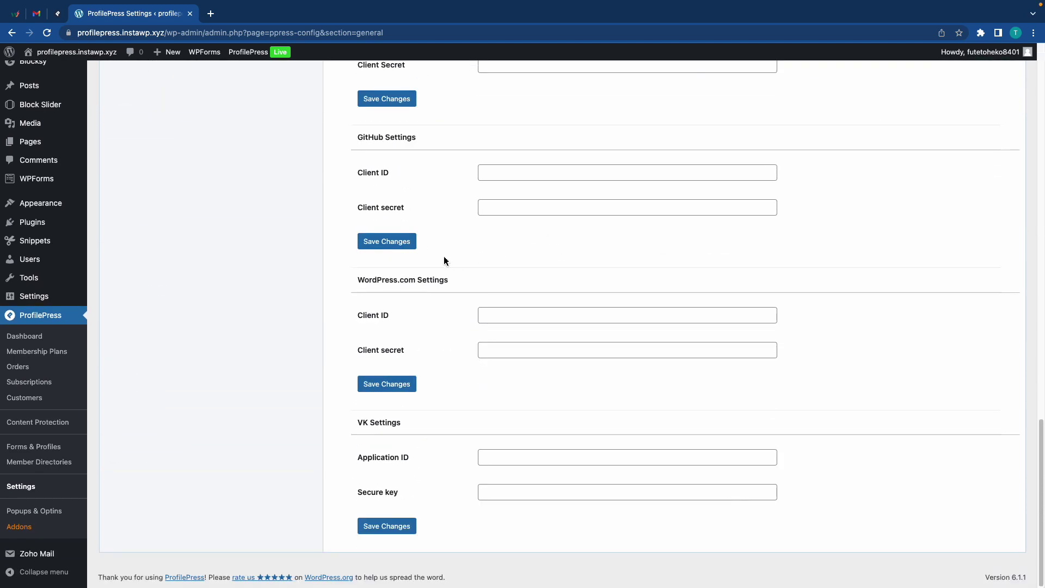
{"action": "scroll", "coordinate": [528, 254], "scroll_direction": "up", "scroll_amount": 15}
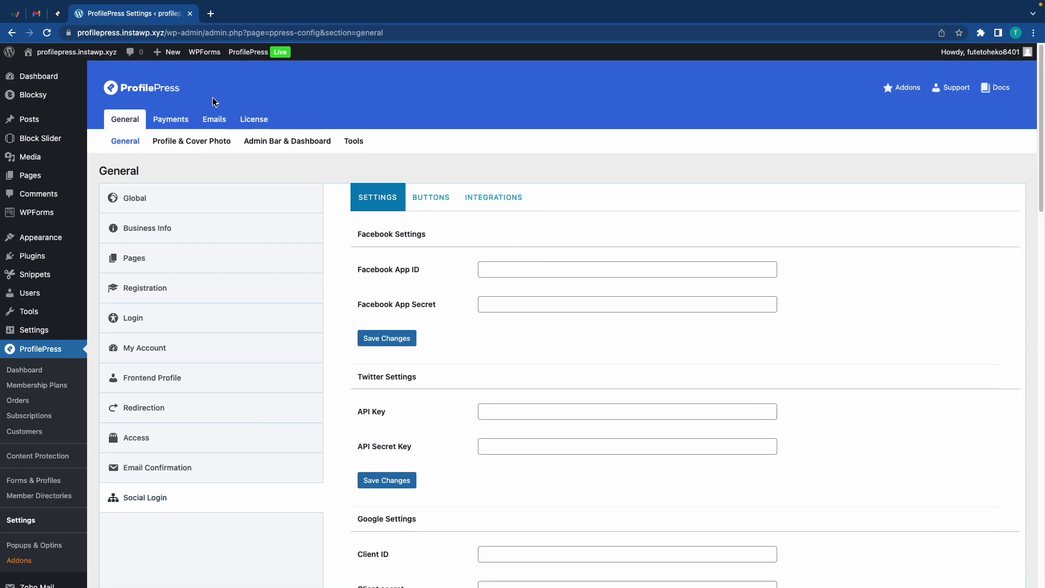
Follow the guide's WordPress.com Application Setup link to developer.wordpress.com/apps
{"action": "left_click", "coordinate": [61, 19]}
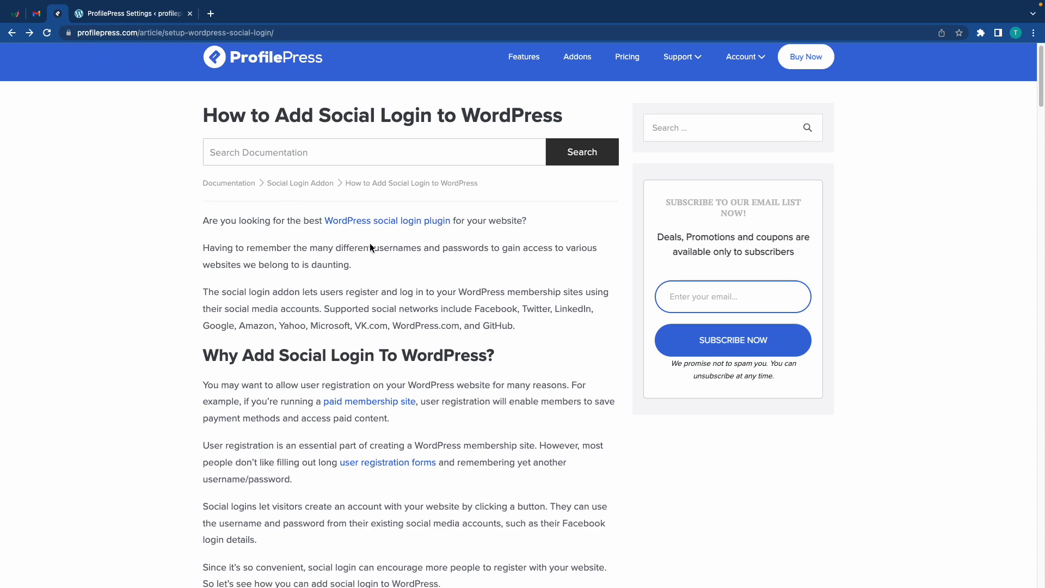
{"action": "scroll", "coordinate": [370, 245], "scroll_direction": "down", "scroll_amount": 12}
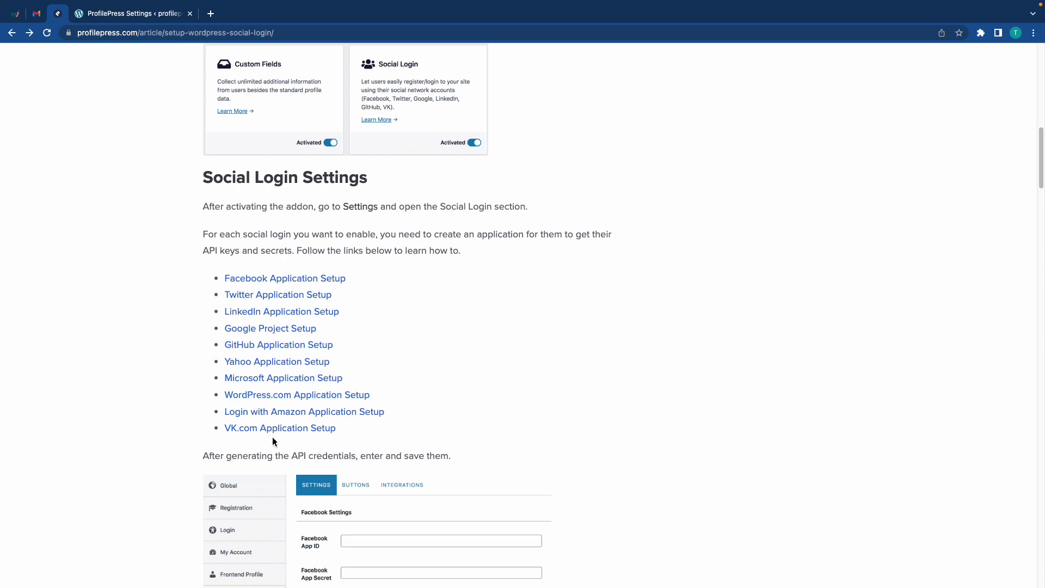
{"action": "left_click", "coordinate": [289, 398]}
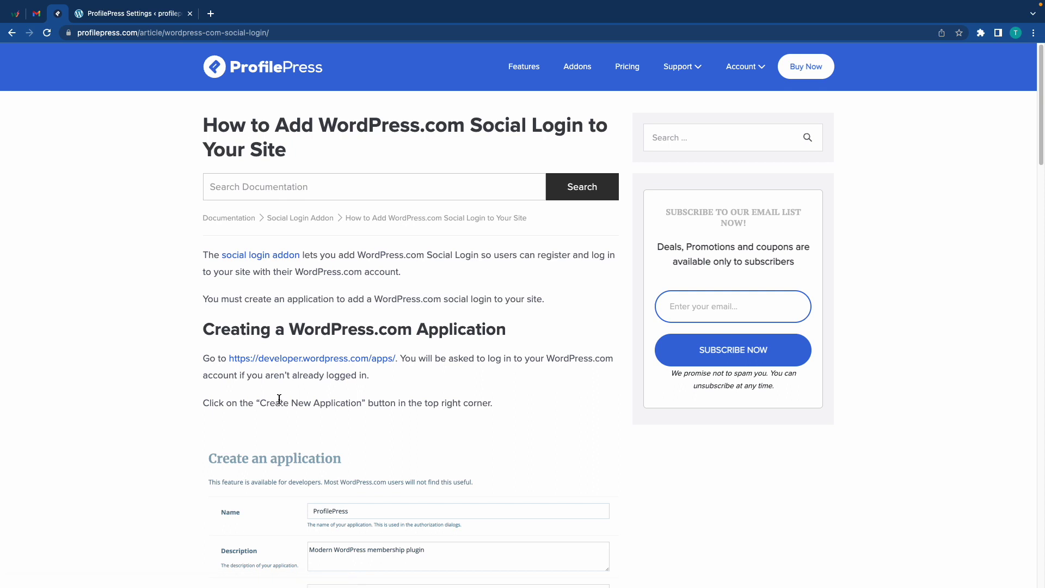
{"action": "left_click", "coordinate": [267, 360]}
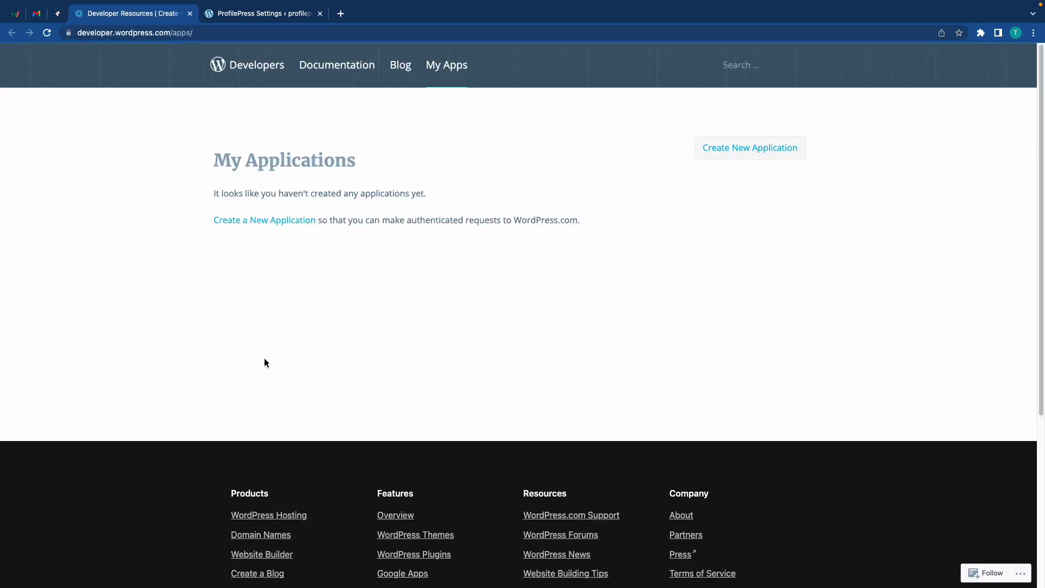
{"action": "left_click", "coordinate": [272, 220]}
{"action": "left_click", "coordinate": [422, 297]}
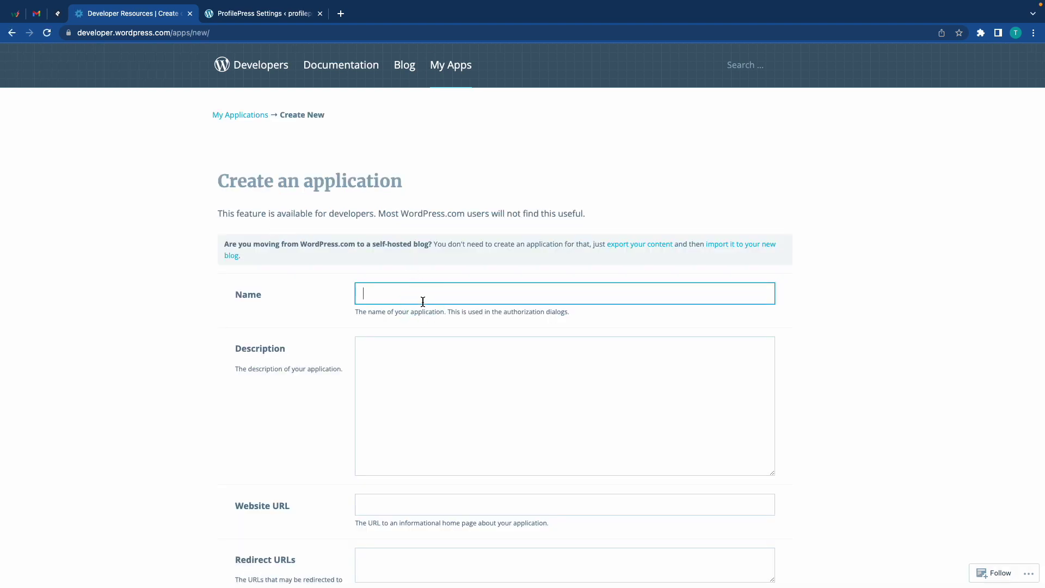
{"action": "type", "text": "ProfilePress"}
{"action": "key", "text": "Tab"}
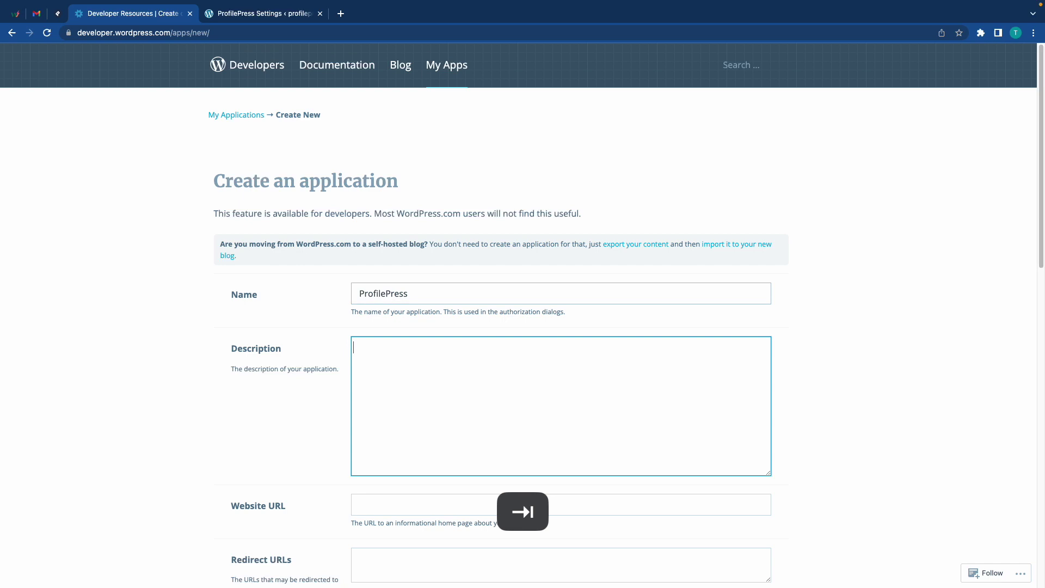
{"action": "type", "text": "Test app"}
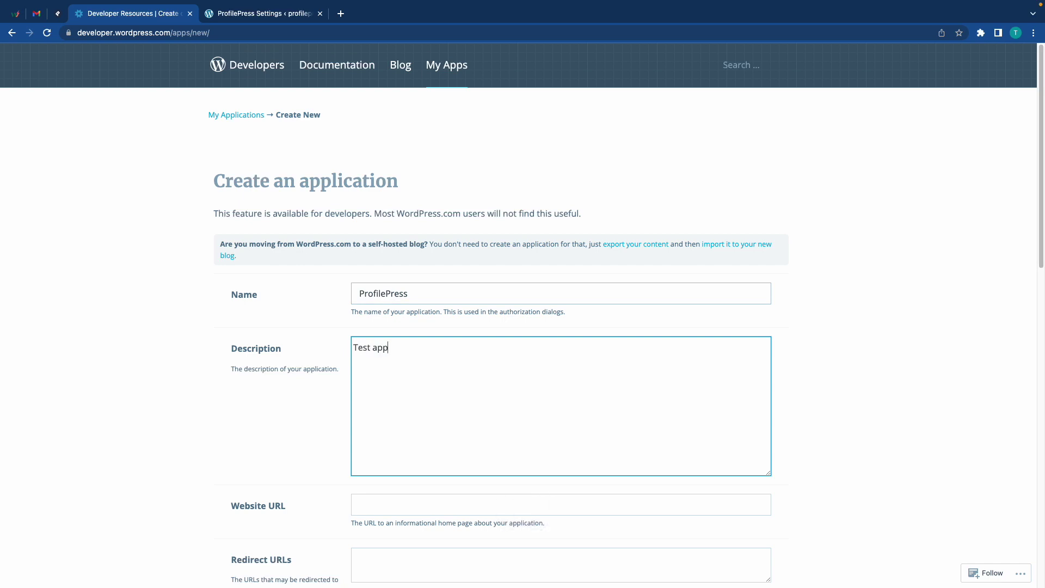
{"action": "scroll", "coordinate": [445, 306], "scroll_direction": "down", "scroll_amount": 2}
{"action": "left_click", "coordinate": [400, 445]}
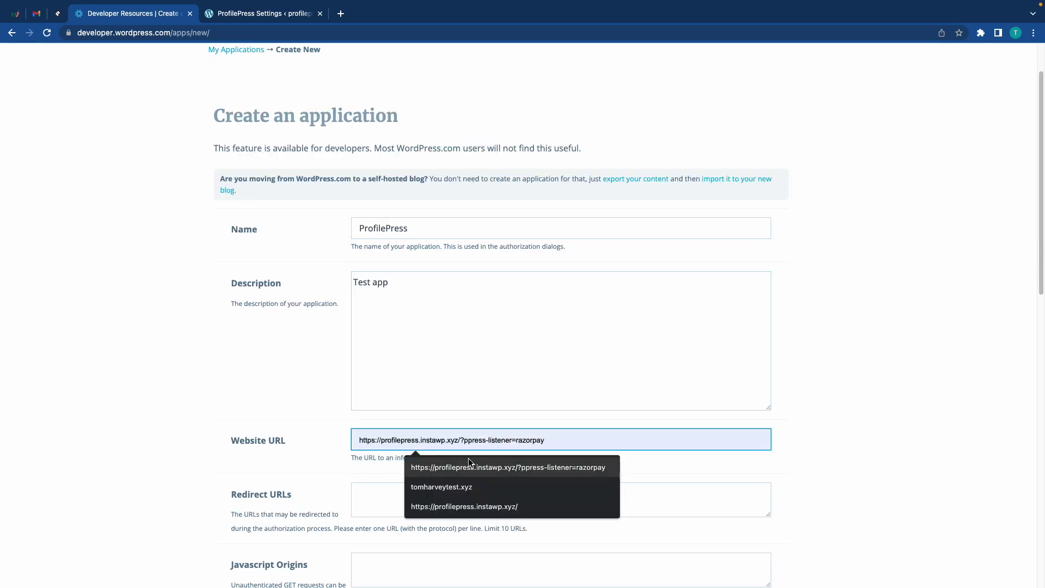
{"action": "left_click", "coordinate": [466, 504]}
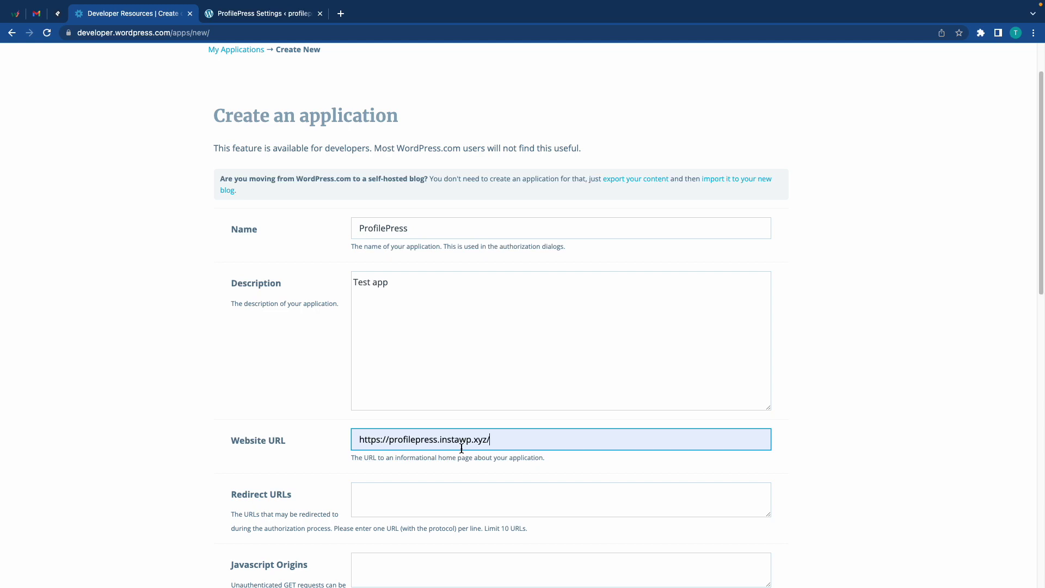
{"action": "scroll", "coordinate": [462, 448], "scroll_direction": "down", "scroll_amount": 2}
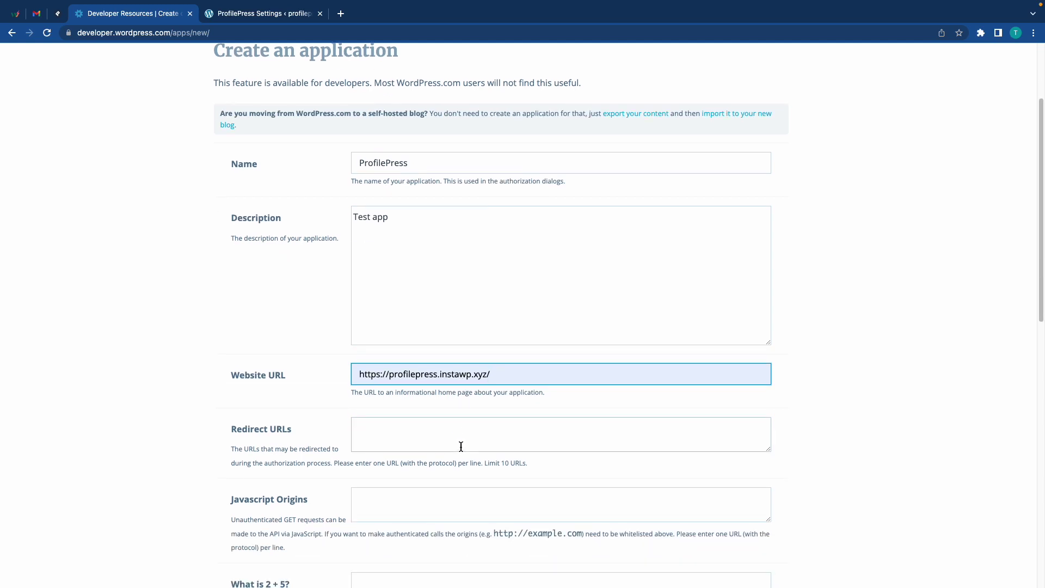
{"action": "left_click", "coordinate": [58, 13]}
{"action": "scroll", "coordinate": [423, 427], "scroll_direction": "down", "scroll_amount": 3}
{"action": "scroll", "coordinate": [423, 427], "scroll_direction": "down", "scroll_amount": 2}
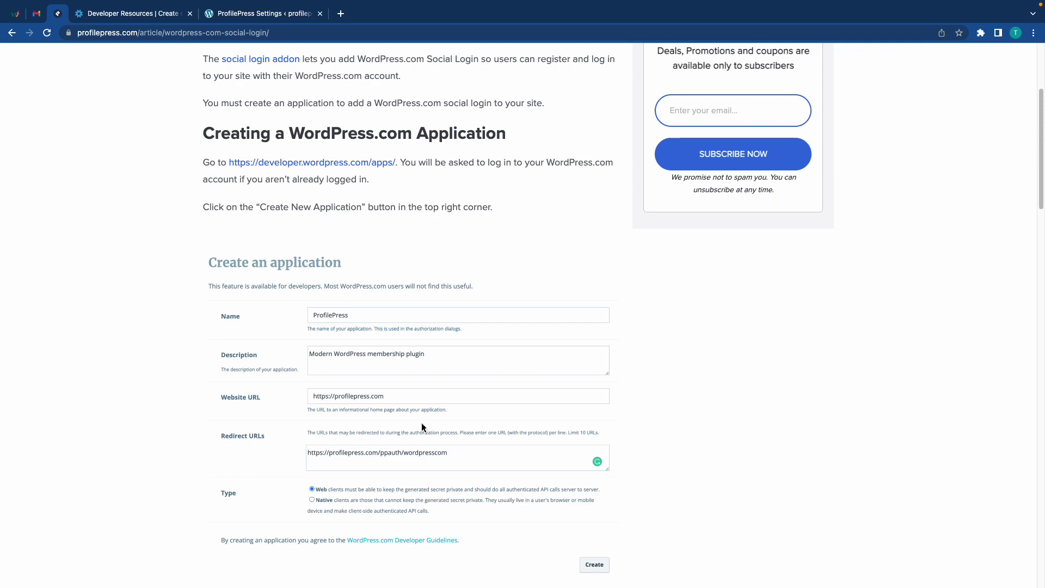
{"action": "scroll", "coordinate": [423, 427], "scroll_direction": "down", "scroll_amount": 6}
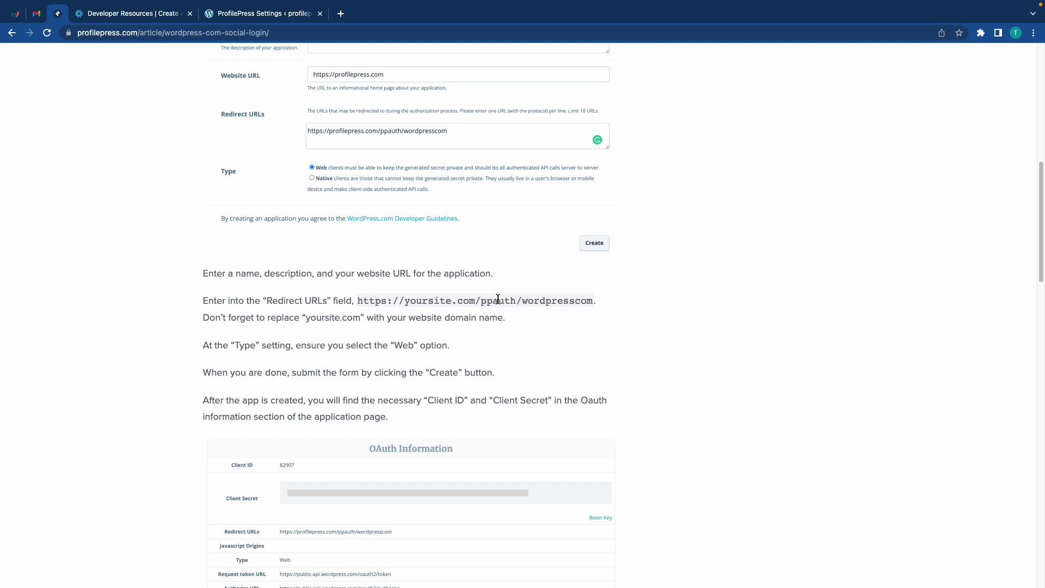
{"action": "left_click_drag", "start_coordinate": [358, 304], "coordinate": [592, 305]}
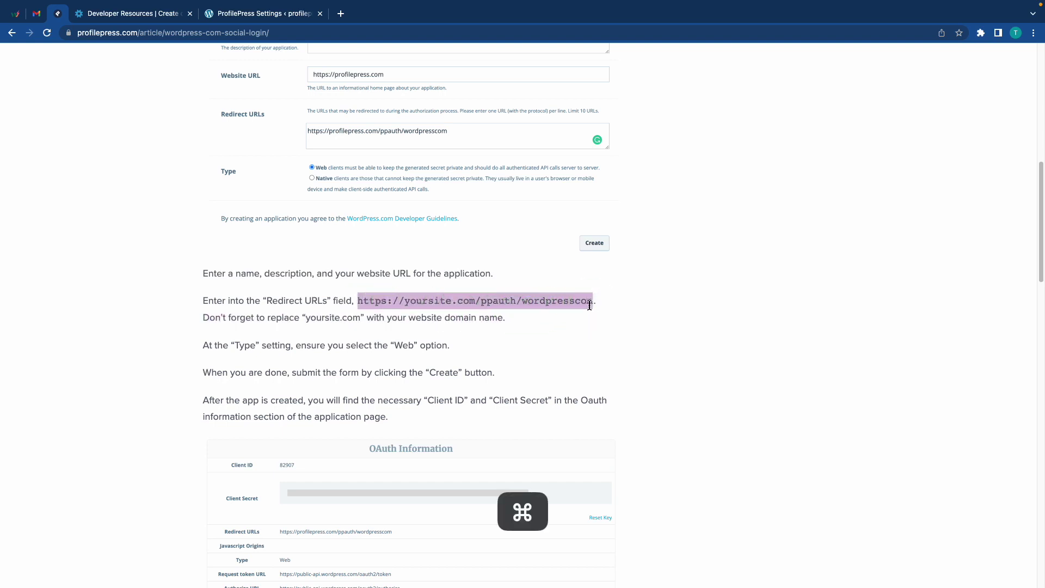
{"action": "key", "text": "super+c"}
{"action": "left_click", "coordinate": [145, 20]}
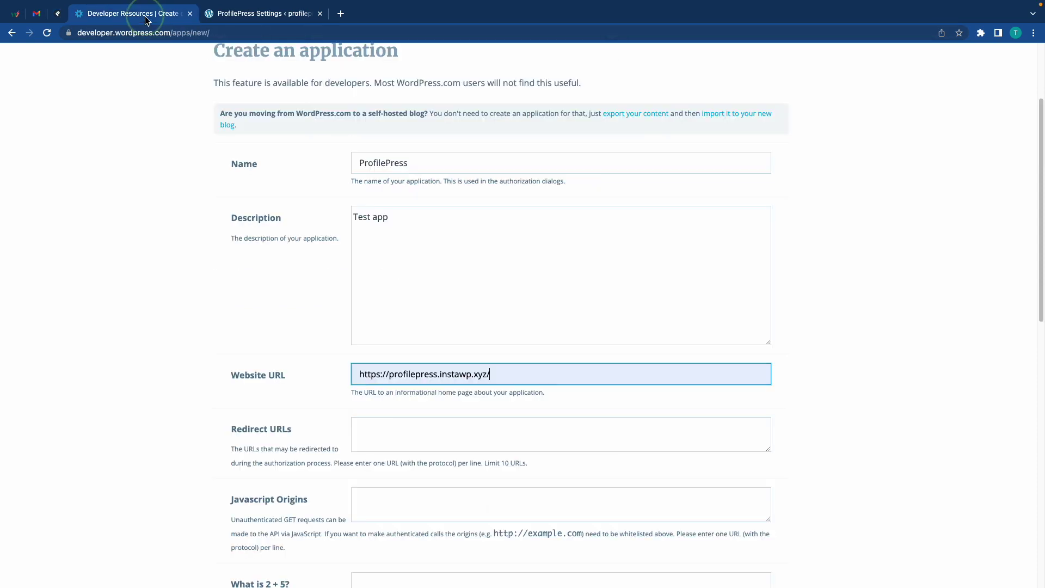
{"action": "left_click", "coordinate": [457, 436]}
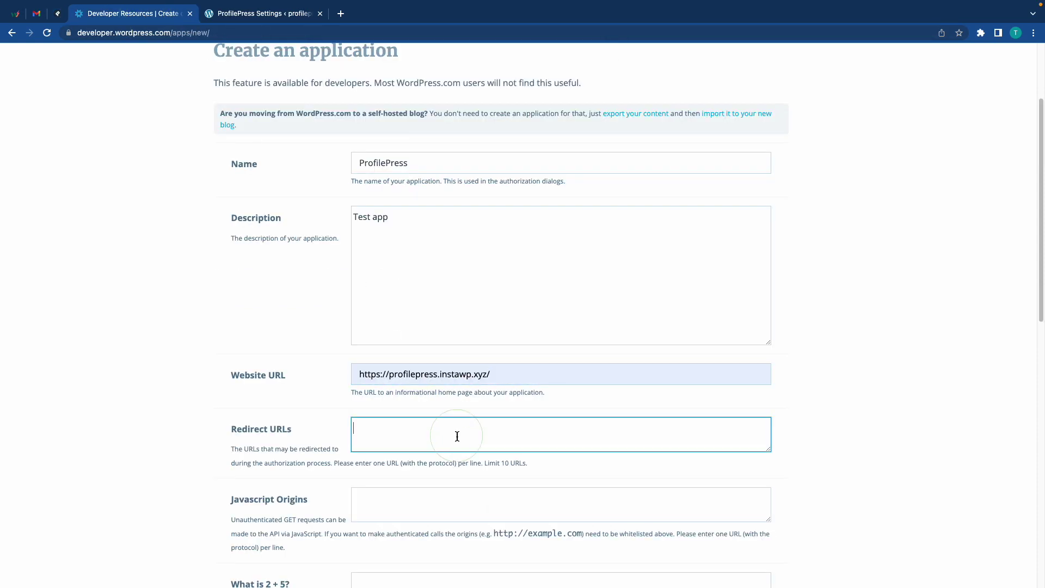
{"action": "key", "text": "super+v"}
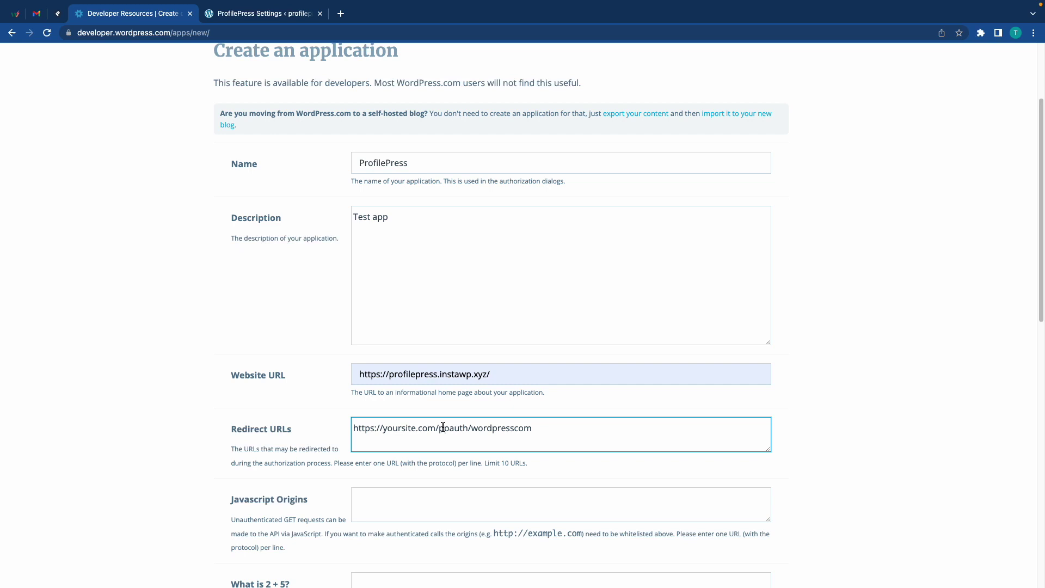
{"action": "left_click", "coordinate": [494, 373]}
{"action": "left_click_drag", "start_coordinate": [494, 373], "coordinate": [360, 375]}
{"action": "key", "text": "super+c"}
{"action": "left_click", "coordinate": [408, 435]}
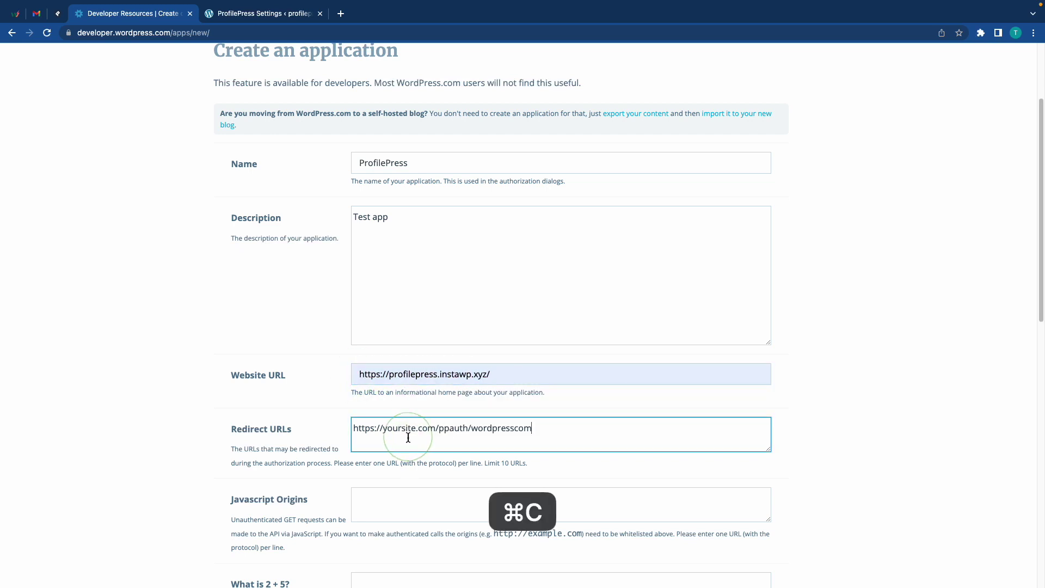
{"action": "left_click_drag", "start_coordinate": [438, 427], "coordinate": [346, 430]}
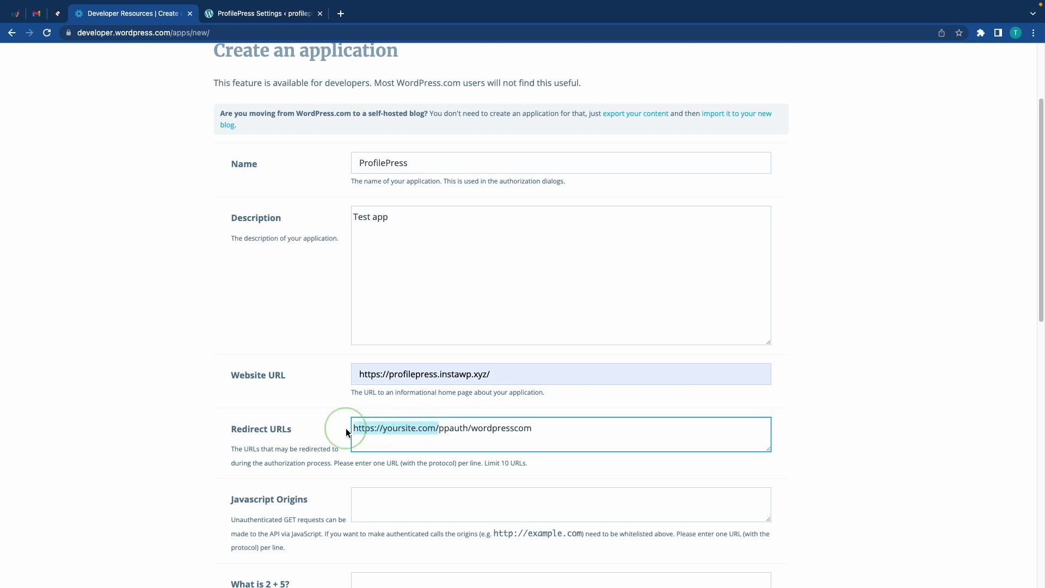
{"action": "key", "text": "super+v"}
Answer 7 to the 'What is 2 + 5?' check
{"action": "scroll", "coordinate": [403, 447], "scroll_direction": "down", "scroll_amount": 2}
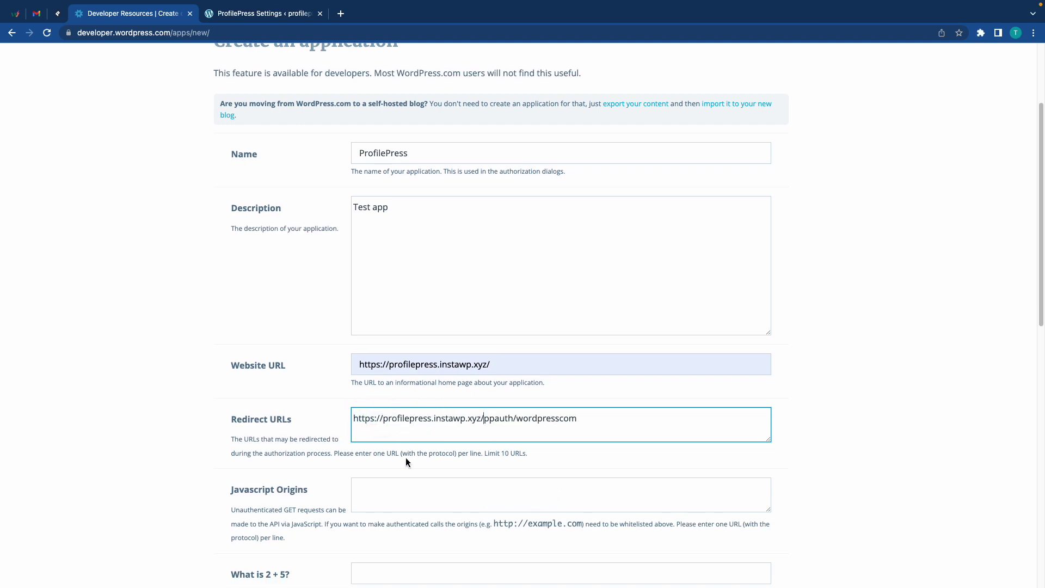
{"action": "scroll", "coordinate": [403, 443], "scroll_direction": "down", "scroll_amount": 2}
{"action": "left_click", "coordinate": [393, 457]}
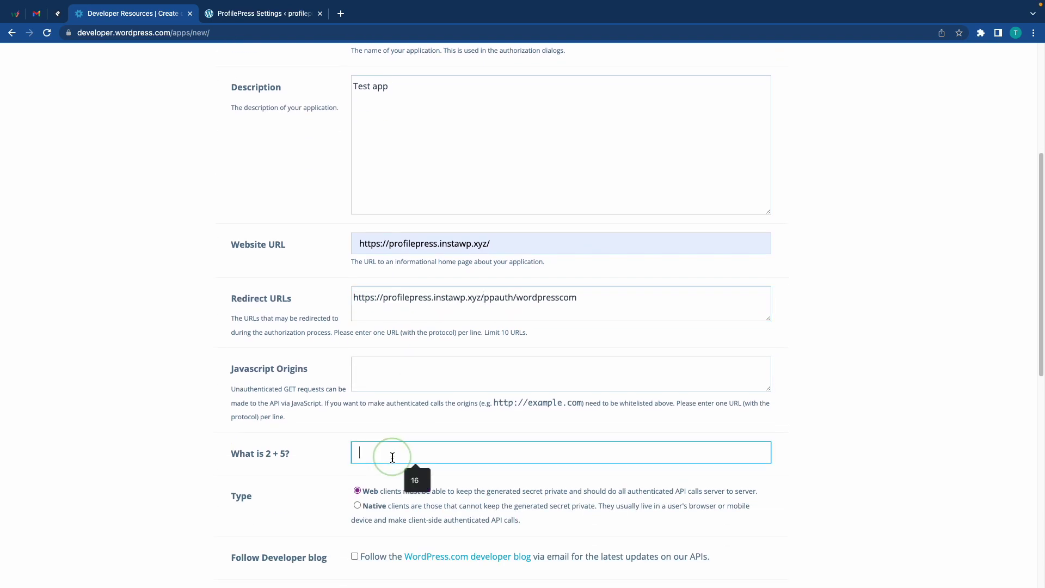
{"action": "type", "text": "7"}
{"action": "scroll", "coordinate": [389, 461], "scroll_direction": "down", "scroll_amount": 2}
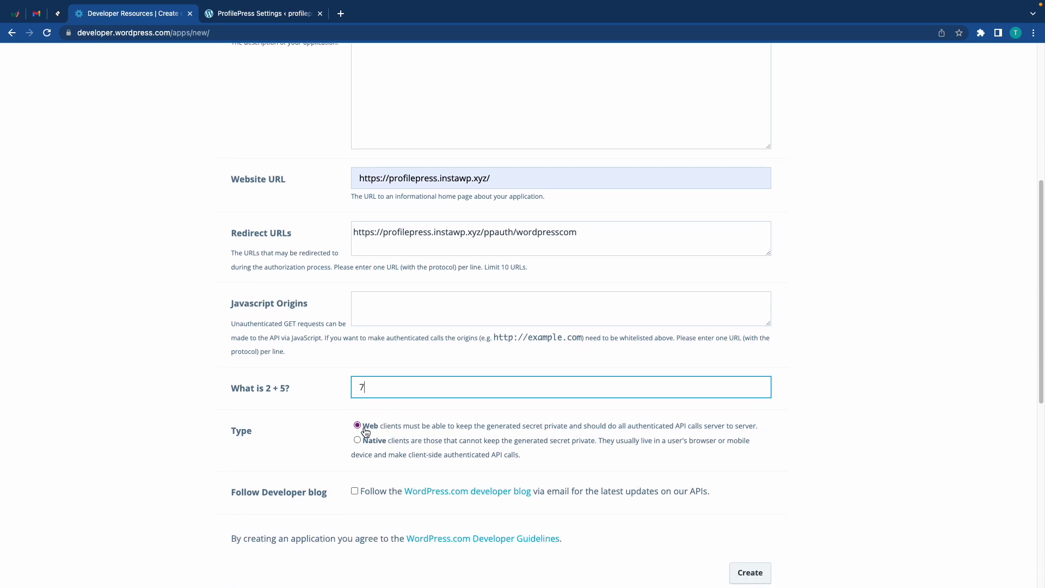
{"action": "scroll", "coordinate": [366, 431], "scroll_direction": "down", "scroll_amount": 2}
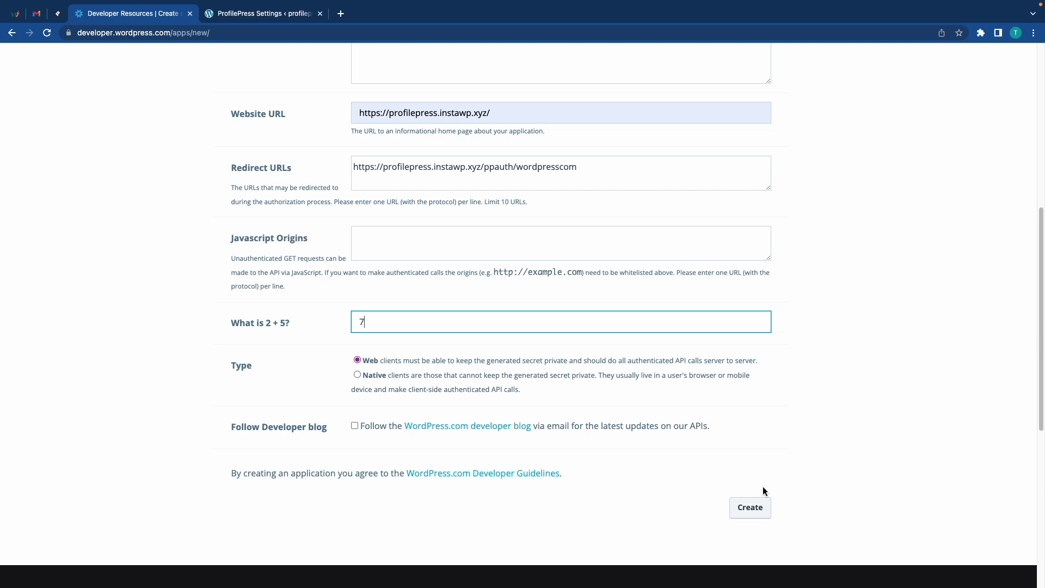
Create the ProfilePress app, set Frame 1.png as its icon, and save with Update
{"action": "left_click", "coordinate": [758, 509]}
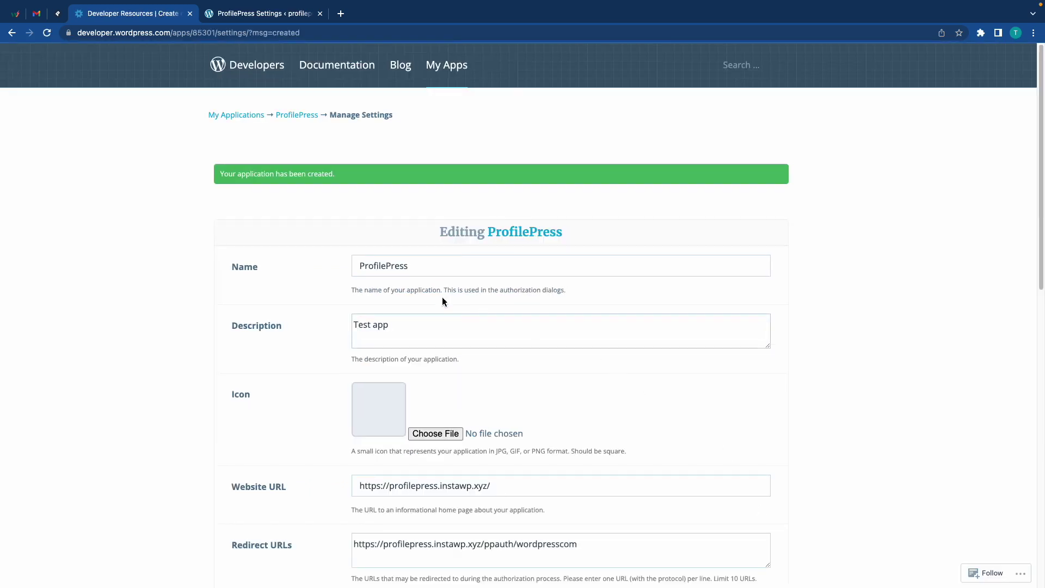
{"action": "left_click", "coordinate": [435, 434]}
{"action": "scroll", "coordinate": [556, 390], "scroll_direction": "down", "scroll_amount": 2}
{"action": "scroll", "coordinate": [557, 396], "scroll_direction": "down", "scroll_amount": 4}
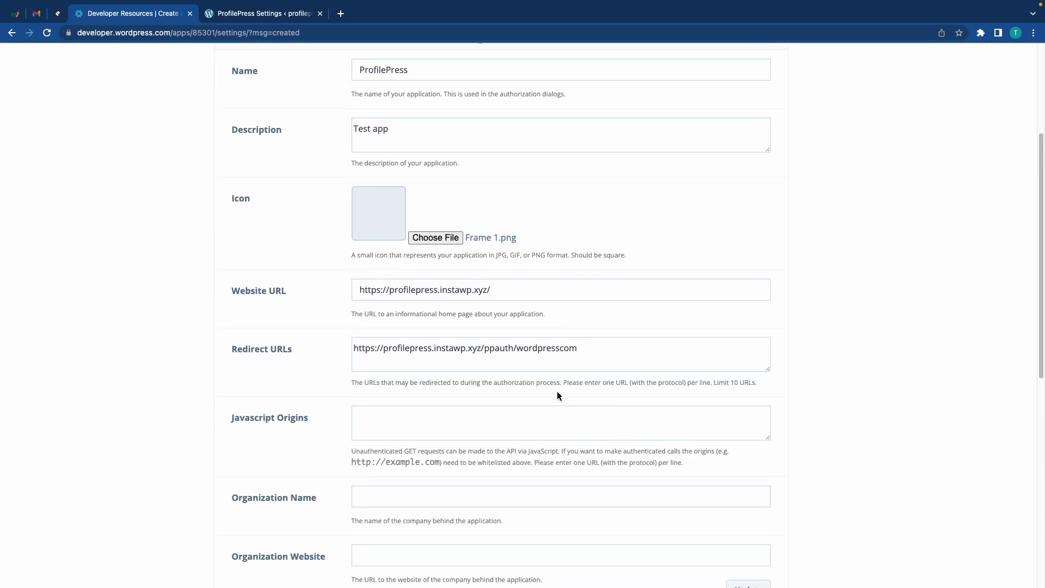
{"action": "scroll", "coordinate": [557, 395], "scroll_direction": "down", "scroll_amount": 2}
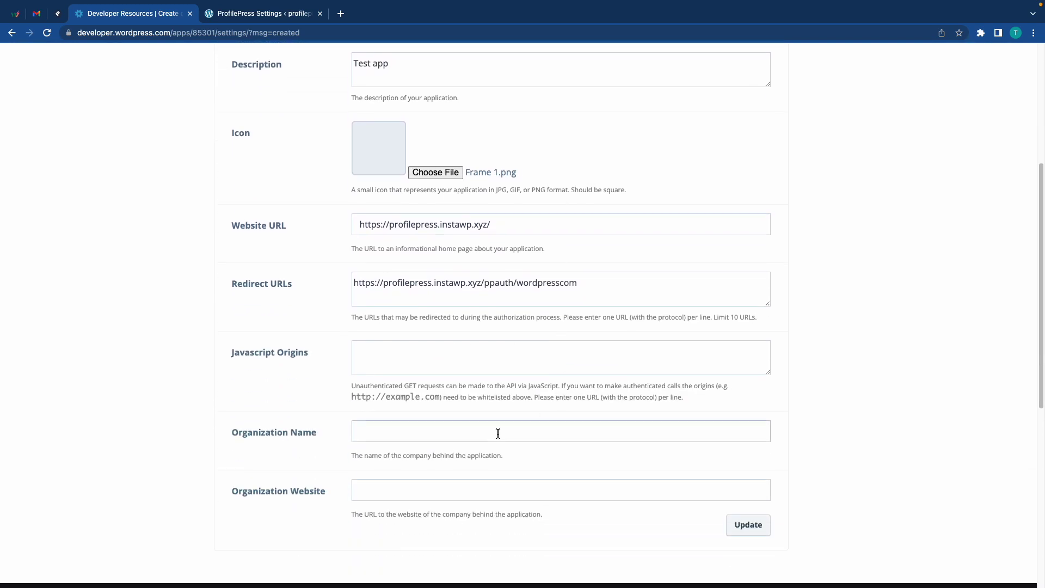
{"action": "scroll", "coordinate": [500, 433], "scroll_direction": "down", "scroll_amount": 2}
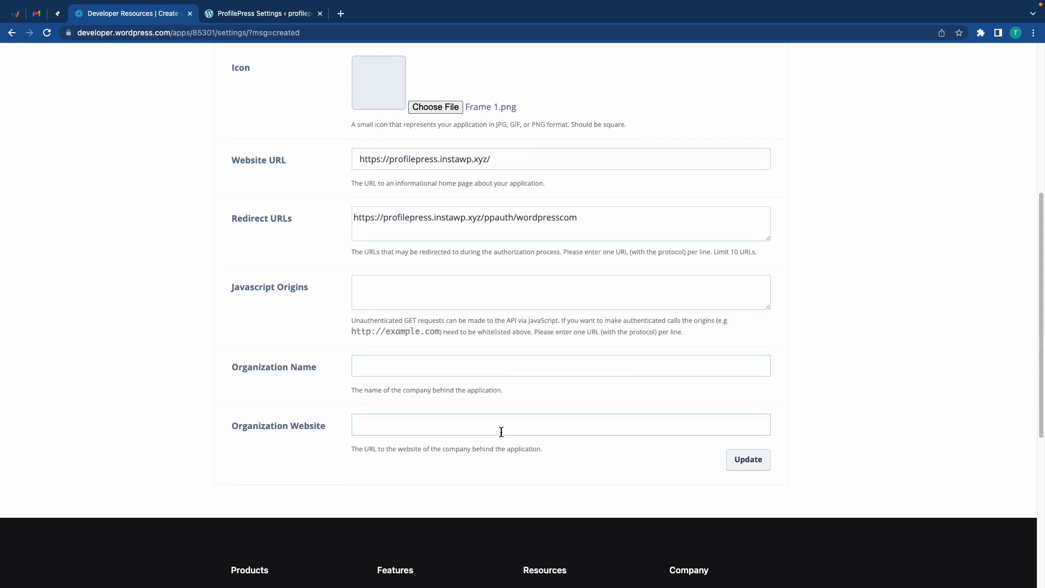
{"action": "left_click", "coordinate": [742, 458]}
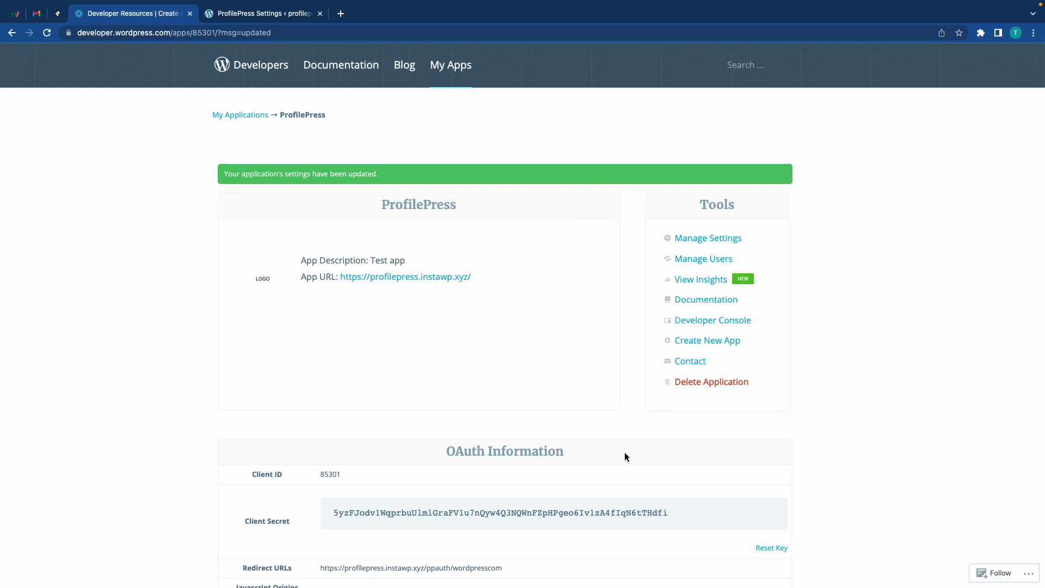
{"action": "scroll", "coordinate": [624, 452], "scroll_direction": "down", "scroll_amount": 5}
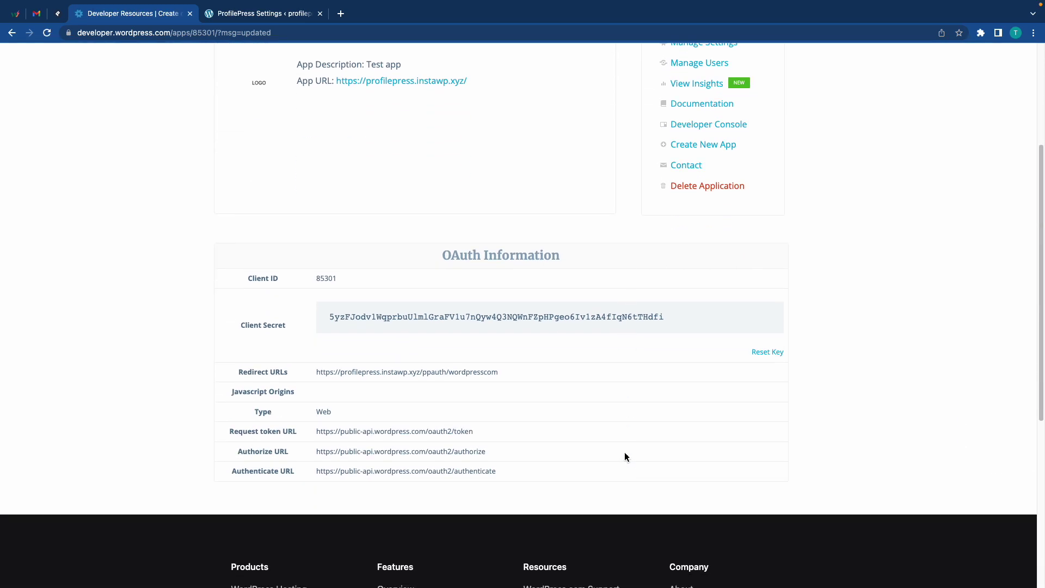
Copy the app's Client Secret into ProfilePress's WordPress.com client secret field
{"action": "scroll", "coordinate": [625, 456], "scroll_direction": "up", "scroll_amount": 3}
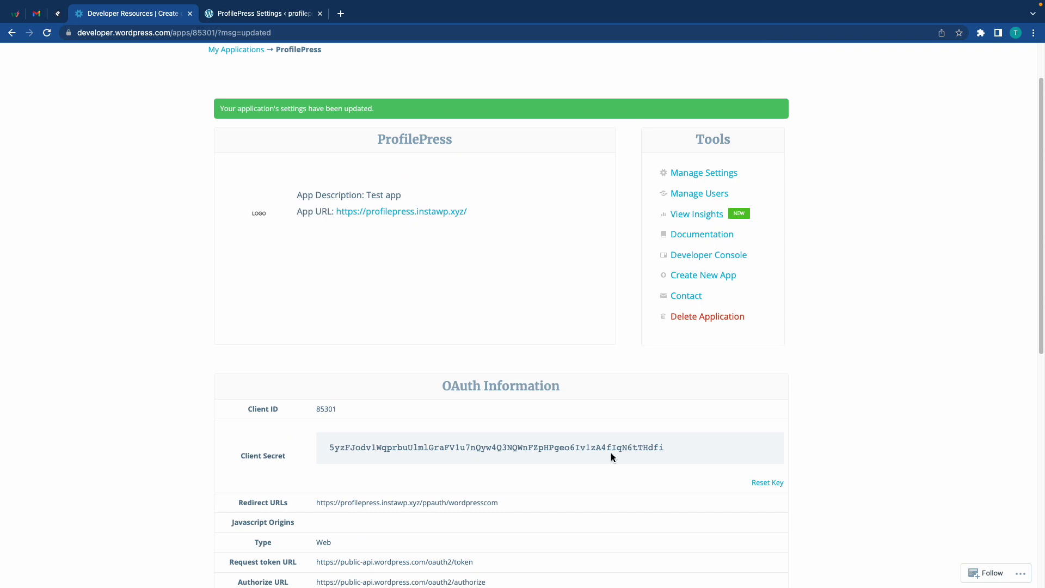
{"action": "double_click", "coordinate": [607, 447]}
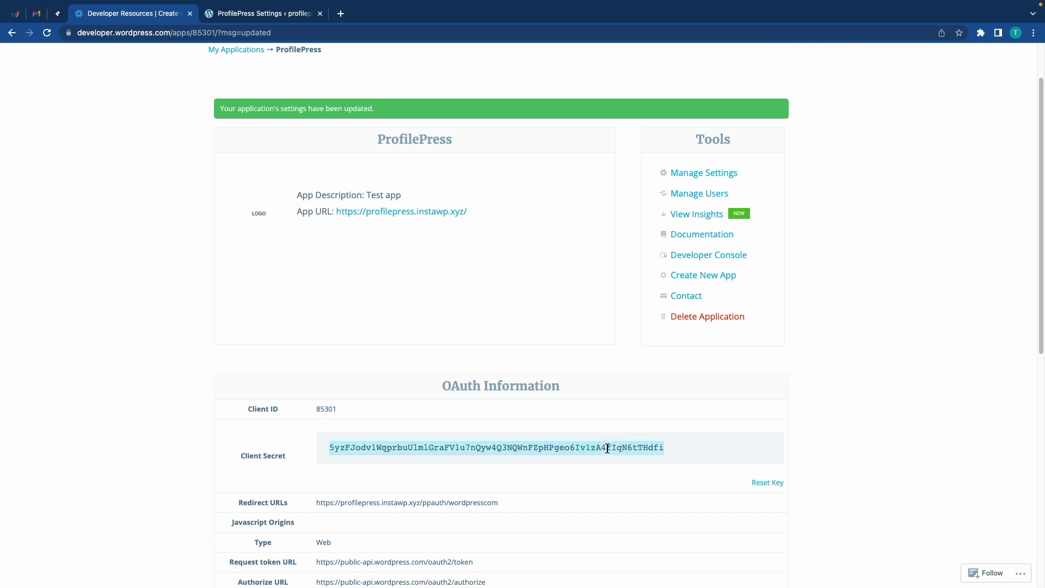
{"action": "key", "text": "super+c"}
{"action": "left_click", "coordinate": [276, 14]}
{"action": "scroll", "coordinate": [564, 390], "scroll_direction": "down", "scroll_amount": 10}
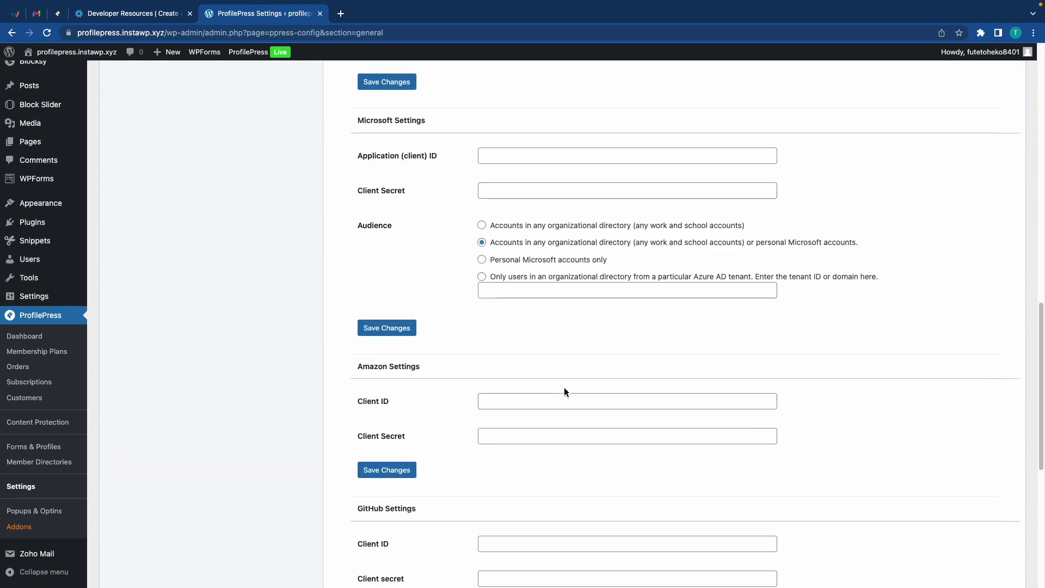
{"action": "scroll", "coordinate": [563, 390], "scroll_direction": "down", "scroll_amount": 5}
{"action": "scroll", "coordinate": [564, 389], "scroll_direction": "down", "scroll_amount": 2}
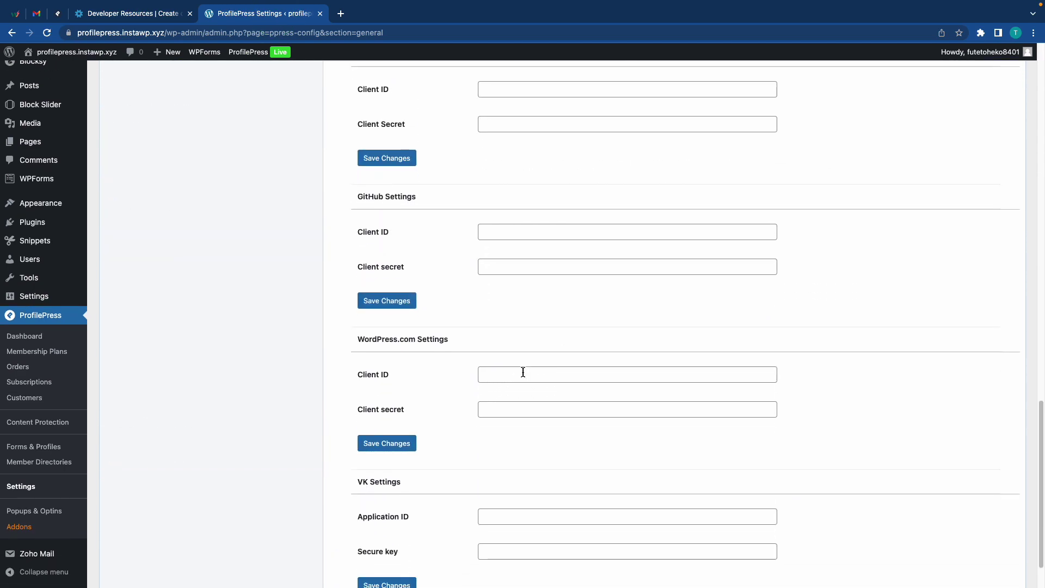
{"action": "left_click", "coordinate": [524, 408]}
{"action": "key", "text": "super+v"}
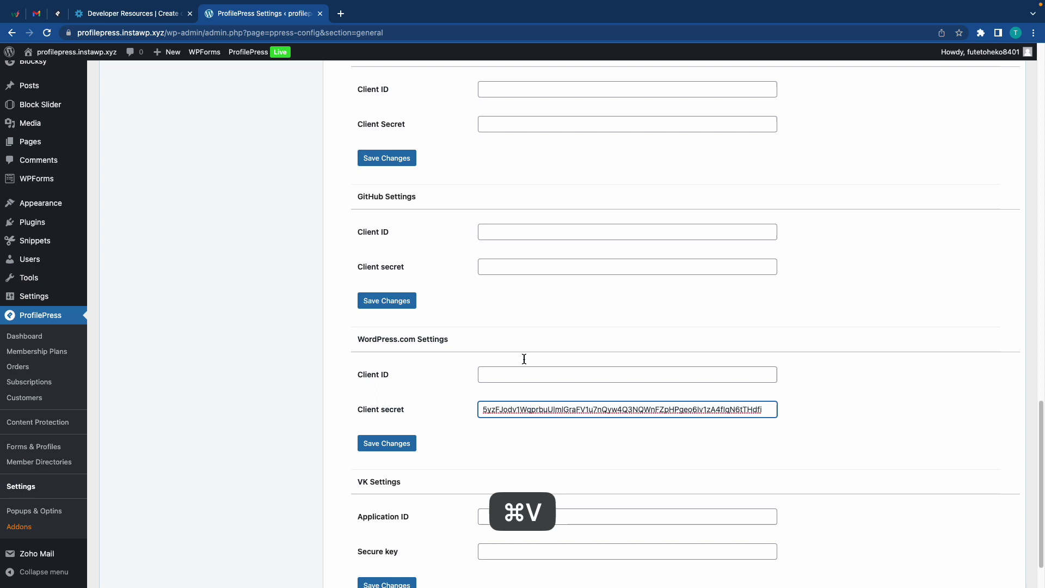
Copy the app's Client ID into the WordPress.com client ID field
{"action": "left_click", "coordinate": [126, 14]}
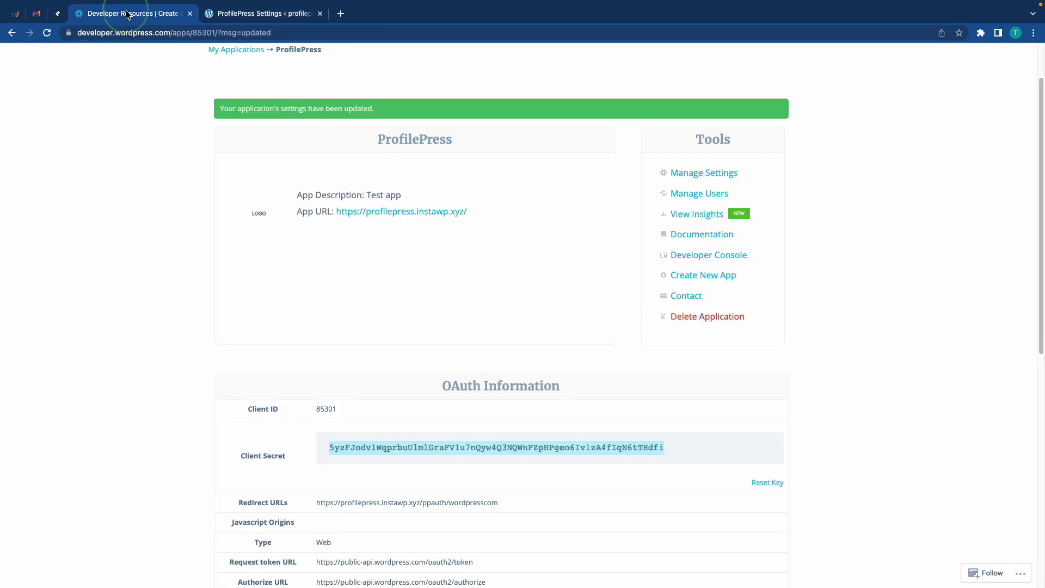
{"action": "left_click", "coordinate": [336, 410]}
{"action": "double_click", "coordinate": [337, 410]}
{"action": "key", "text": "super+c"}
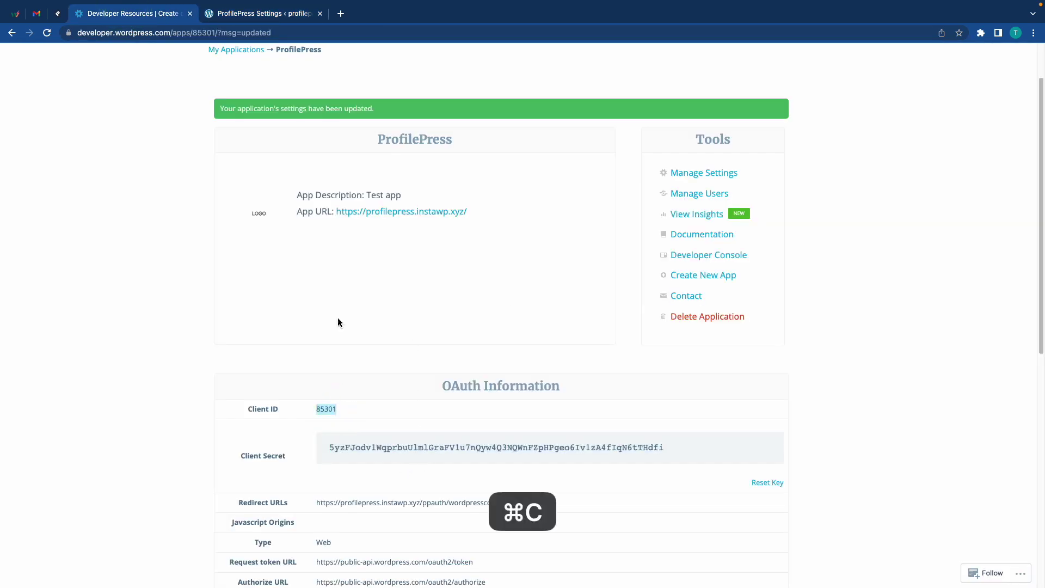
{"action": "left_click", "coordinate": [262, 14]}
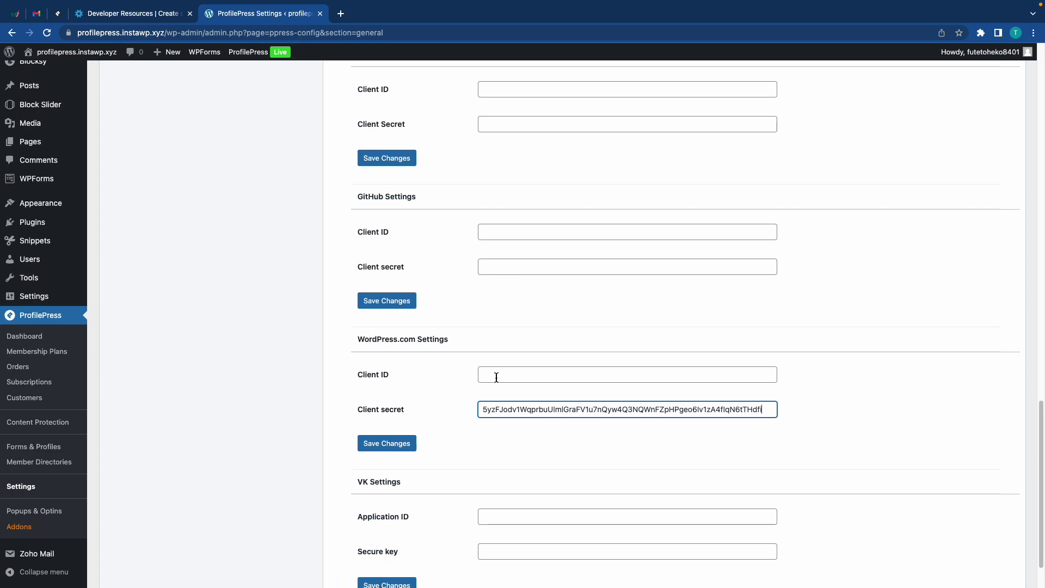
{"action": "left_click", "coordinate": [496, 377]}
{"action": "key", "text": "super+v"}
Save the WordPress.com credentials and bring up the Social Login button texts
{"action": "left_click", "coordinate": [387, 443]}
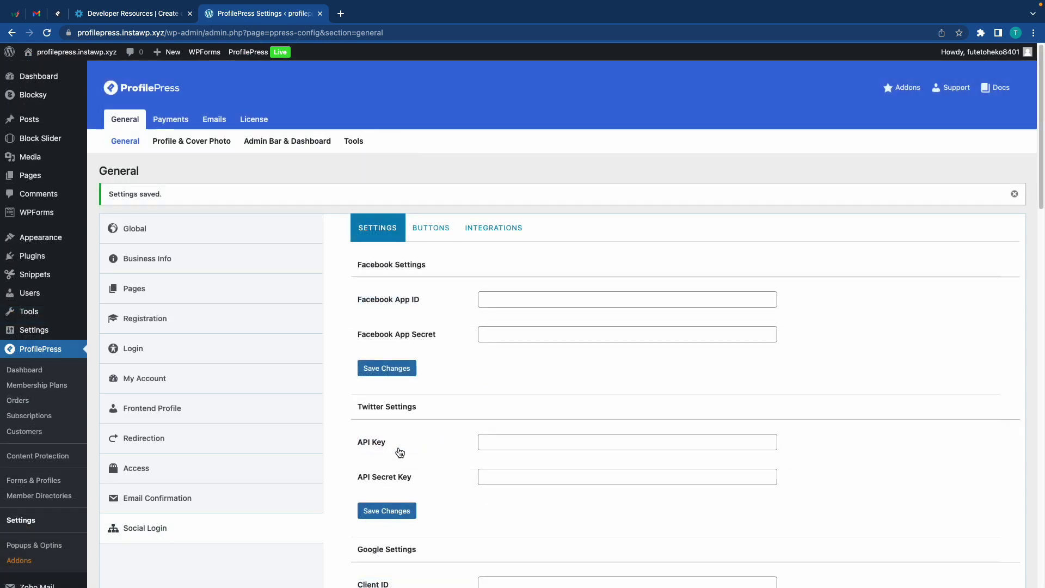
{"action": "left_click", "coordinate": [430, 228]}
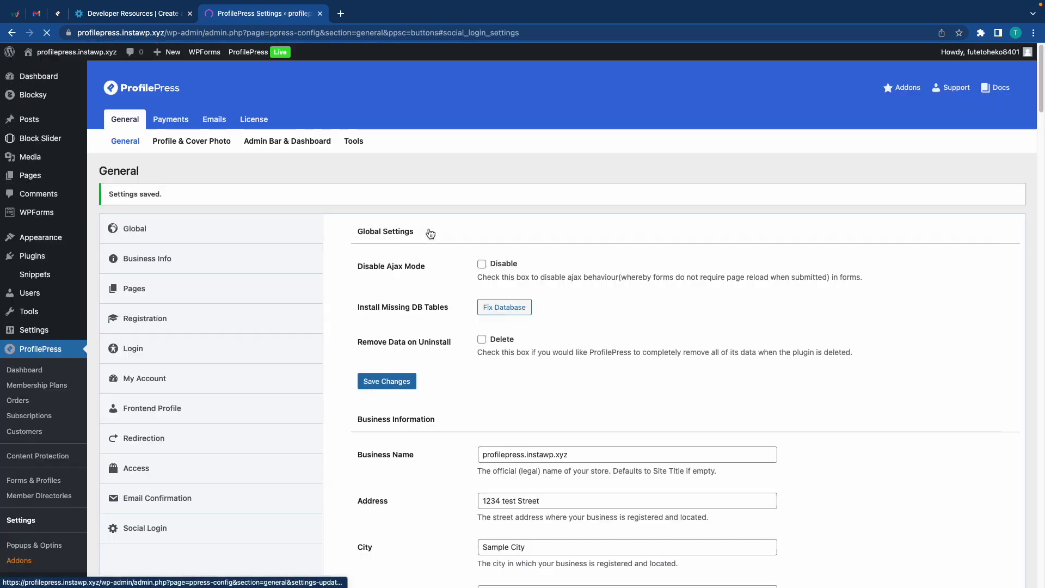
{"action": "scroll", "coordinate": [533, 339], "scroll_direction": "down", "scroll_amount": 3}
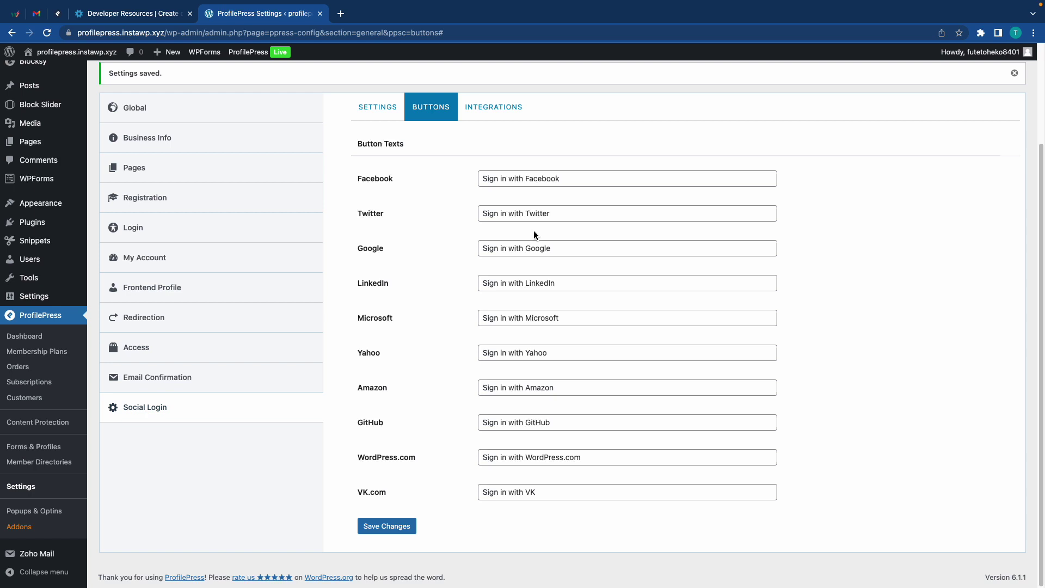
Try changing the WordPress.com button text to 'Log', then undo to keep 'Sign in with WordPress.com'
{"action": "left_click", "coordinate": [497, 457]}
{"action": "key", "text": "BackSpace"}
{"action": "key", "text": "BackSpace"}
{"action": "key", "text": "BackSpace"}
{"action": "key", "text": "BackSpace"}
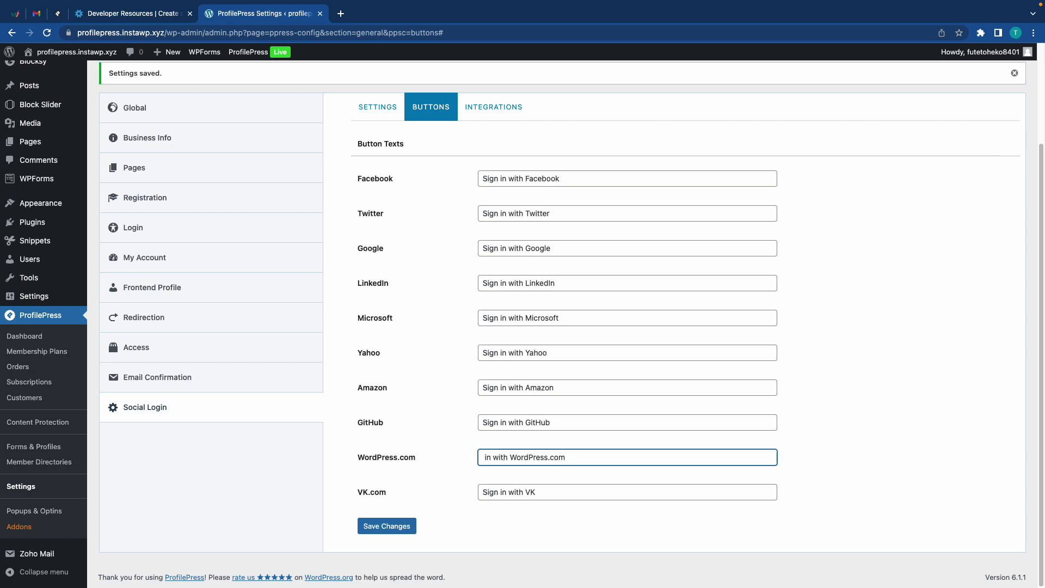
{"action": "type", "text": "Log"}
{"action": "key", "text": "super+z"}
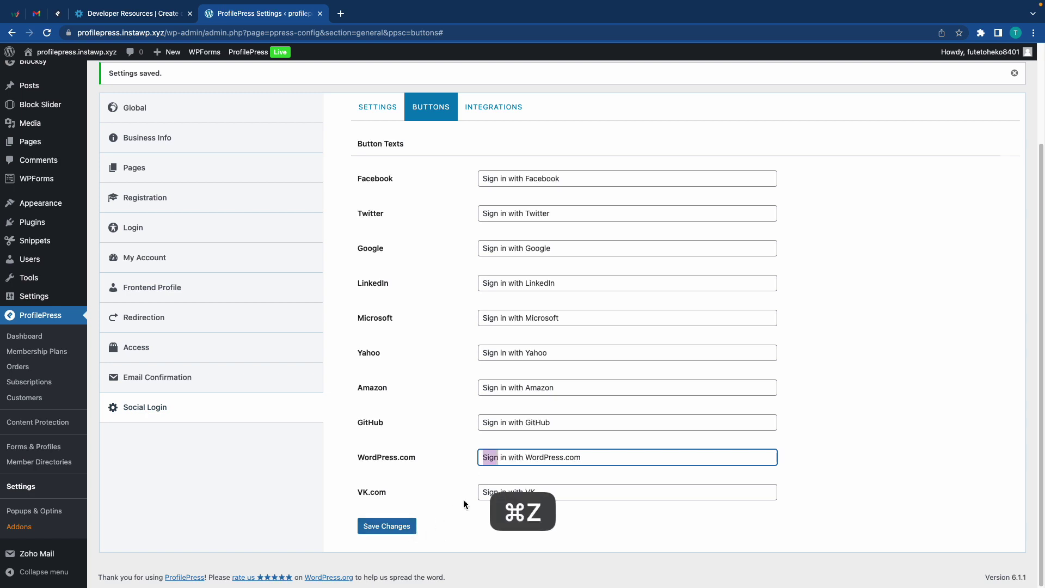
{"action": "left_click", "coordinate": [466, 504]}
{"action": "scroll", "coordinate": [462, 468], "scroll_direction": "up", "scroll_amount": 3}
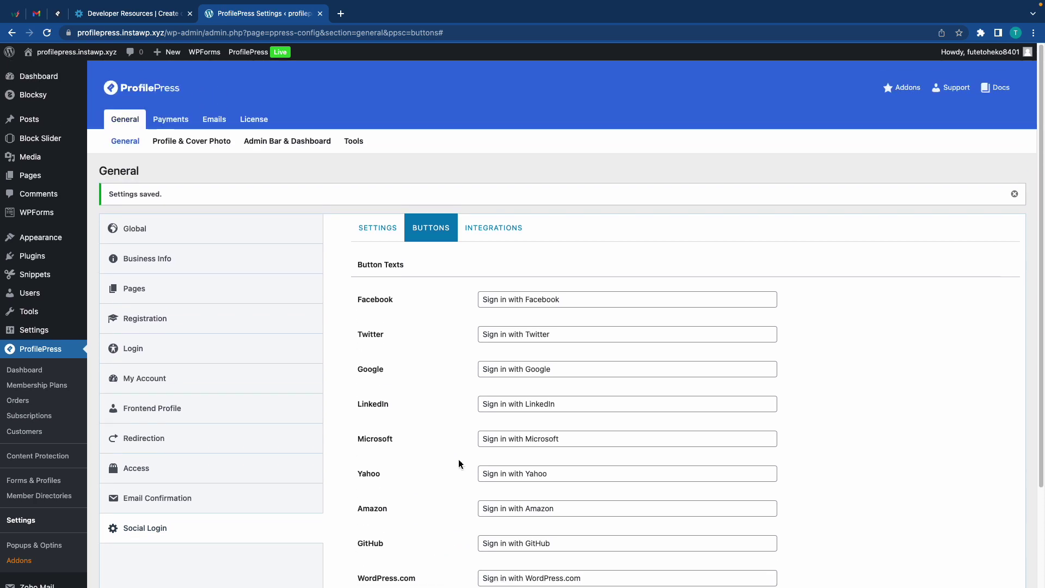
Copy the [pp-social-login type="wordpresscom"] shortcode from Integrations, then start a new post in a new tab
{"action": "left_click", "coordinate": [488, 233]}
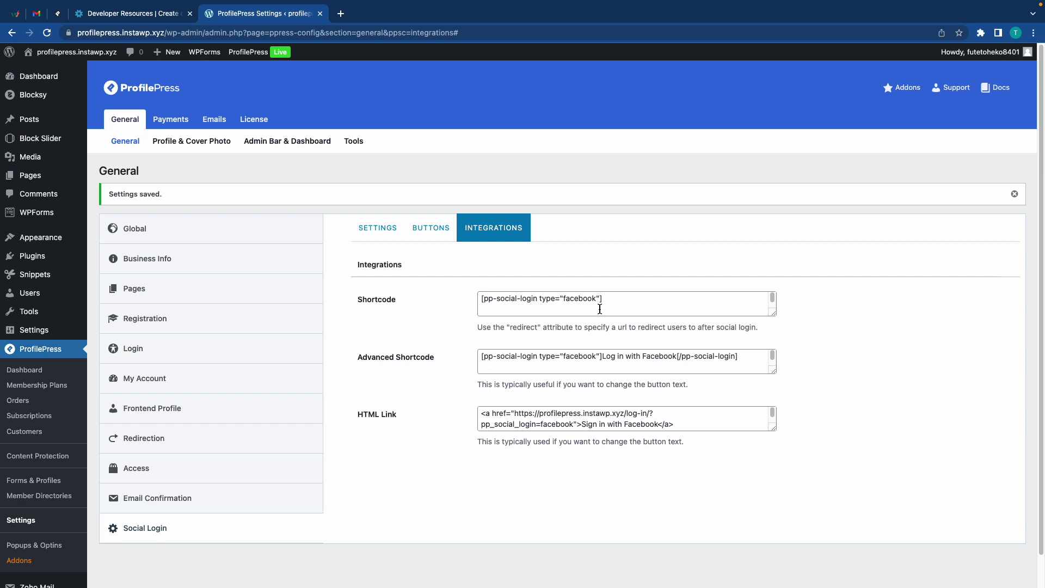
{"action": "left_click_drag", "start_coordinate": [775, 315], "coordinate": [776, 435]}
{"action": "scroll", "coordinate": [634, 361], "scroll_direction": "down", "scroll_amount": 1}
{"action": "scroll", "coordinate": [635, 361], "scroll_direction": "down", "scroll_amount": 2}
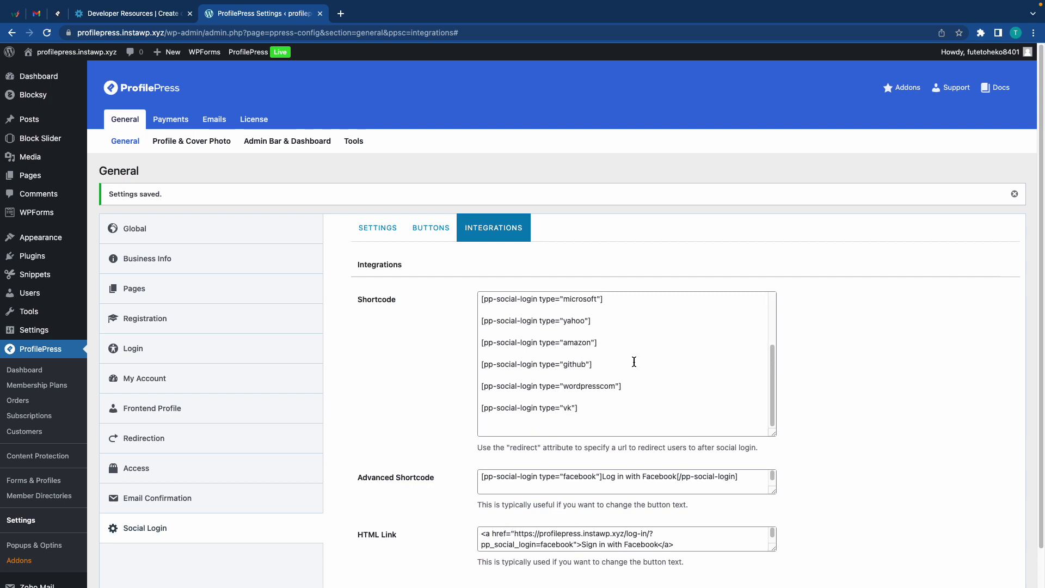
{"action": "triple_click", "coordinate": [600, 387]}
{"action": "key", "text": "super+c"}
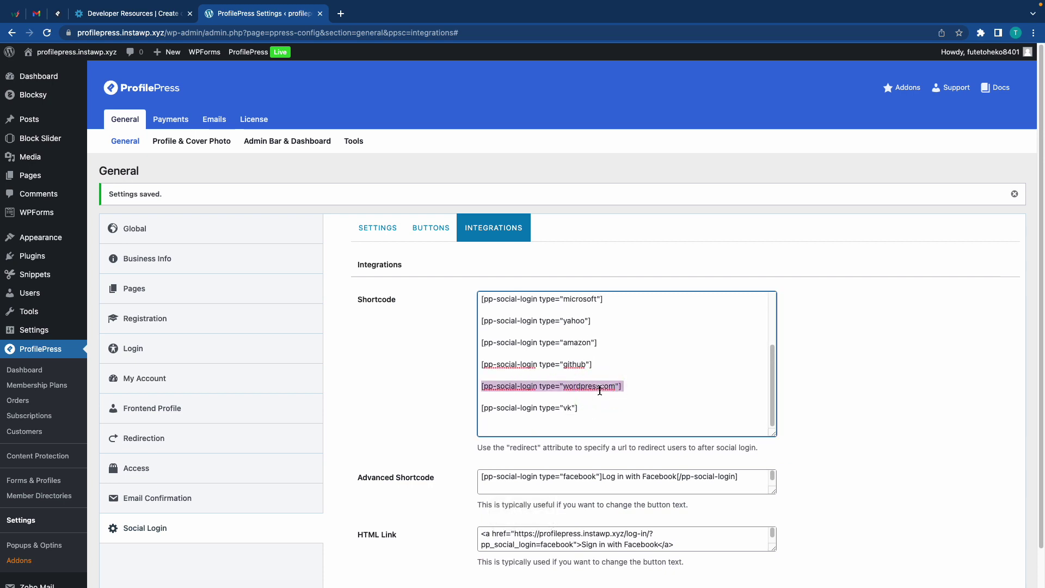
{"action": "right_click", "coordinate": [163, 71]}
{"action": "left_click", "coordinate": [210, 75]}
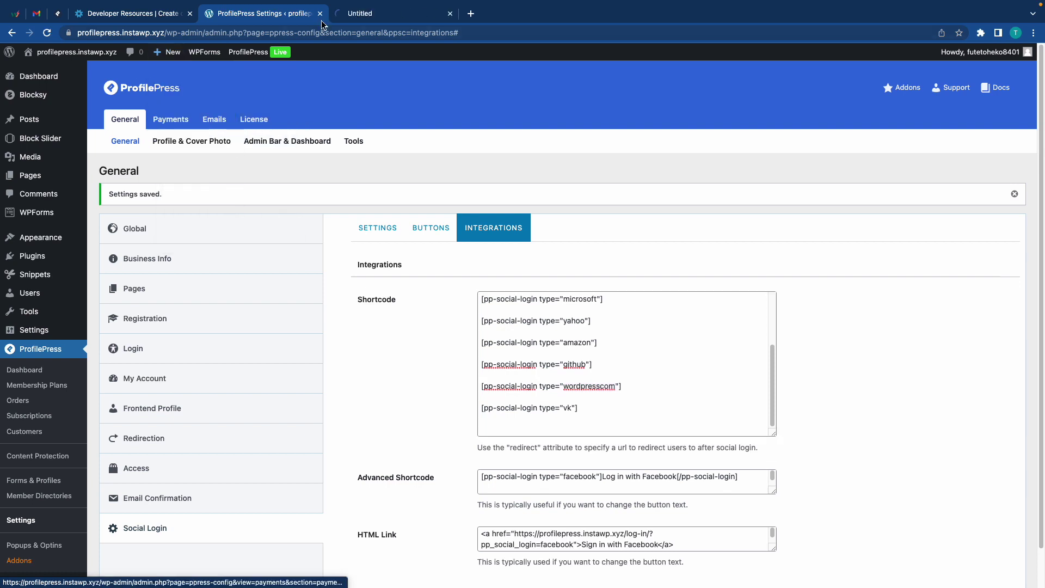
Title a new post 'Social test' and paste the WordPress.com social login shortcode into its body
{"action": "left_click", "coordinate": [370, 14]}
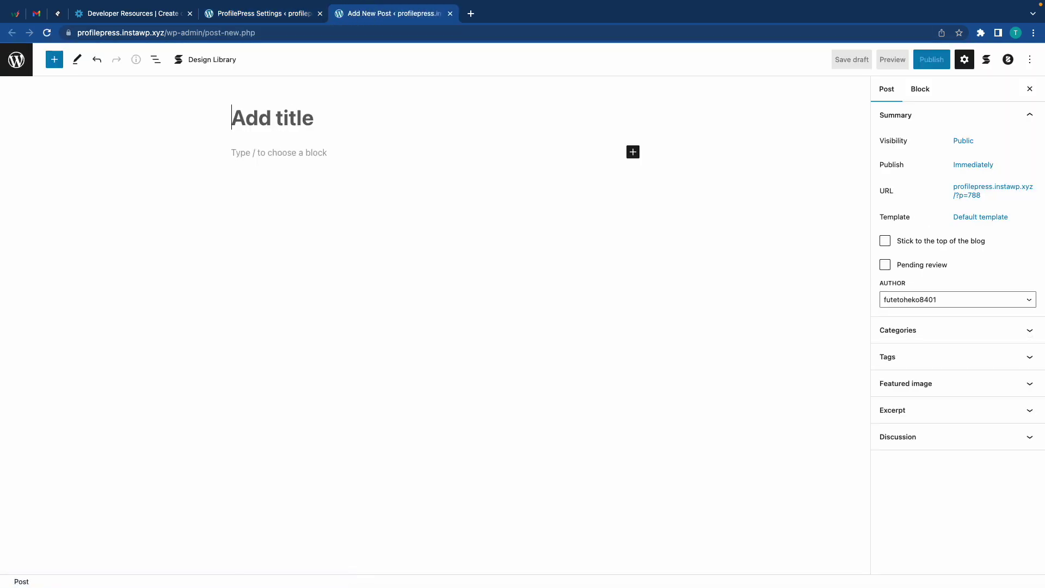
{"action": "type", "text": "Social test"}
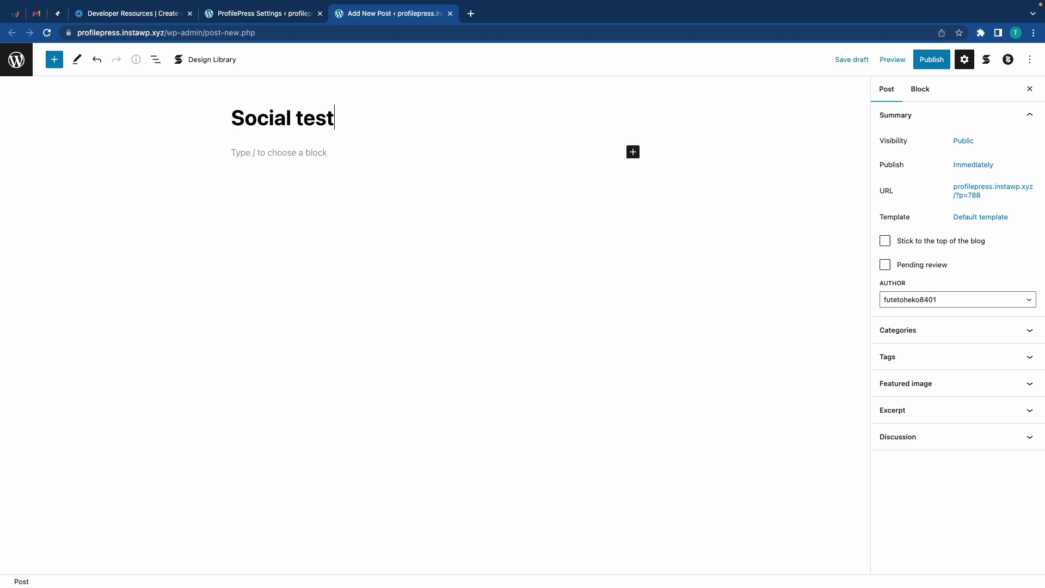
{"action": "key", "text": "Tab"}
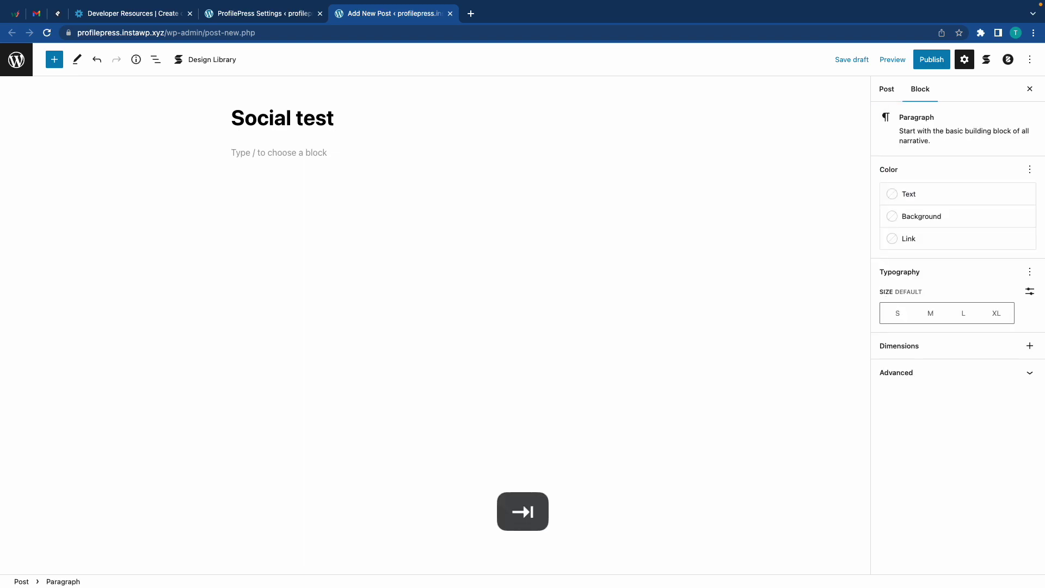
{"action": "key", "text": "super+v"}
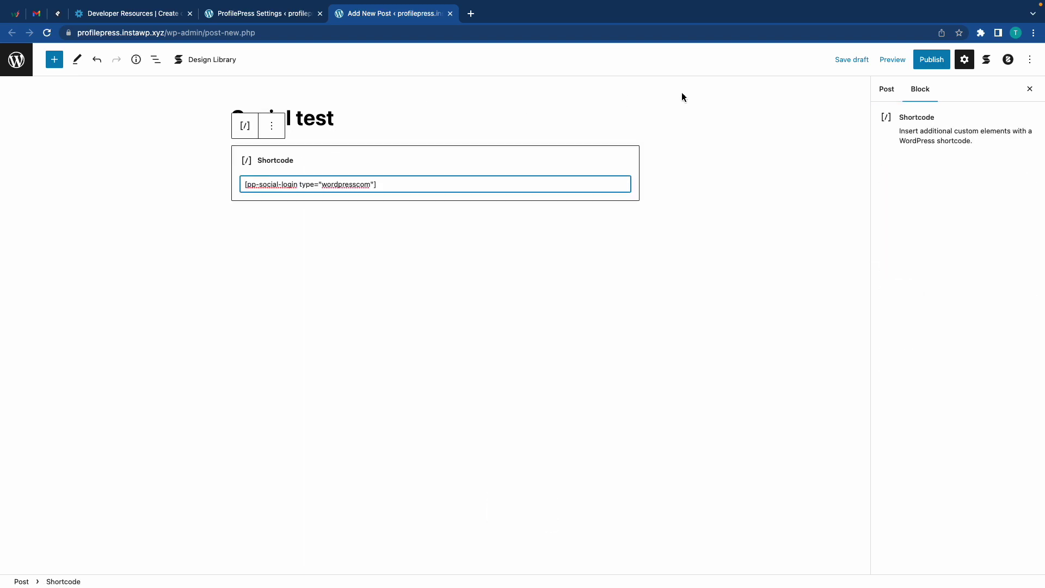
Preview the post in a new tab and try its Sign in with WordPress.com button
{"action": "left_click", "coordinate": [884, 61]}
{"action": "left_click", "coordinate": [802, 163]}
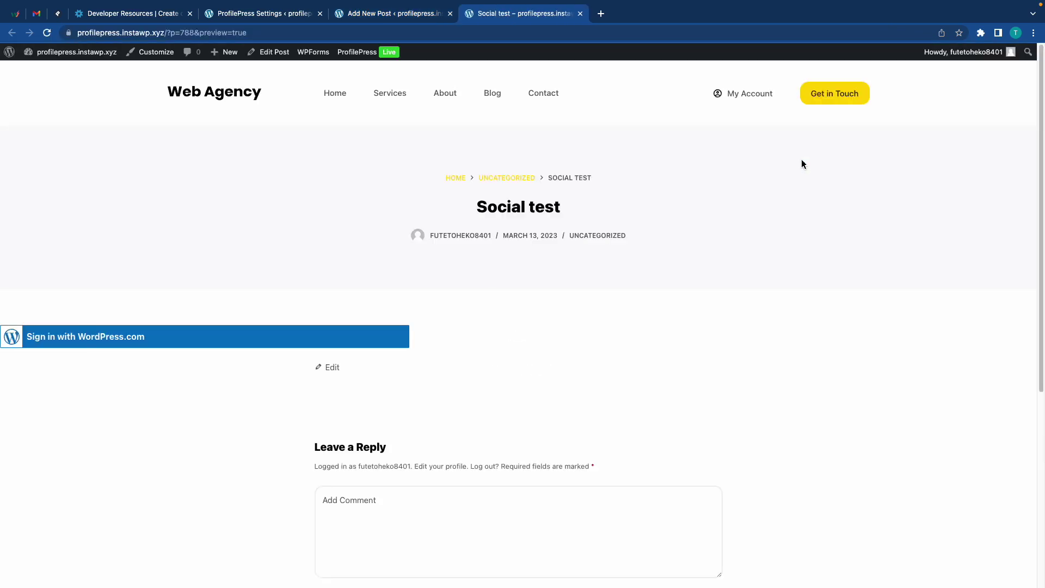
{"action": "left_click", "coordinate": [109, 346]}
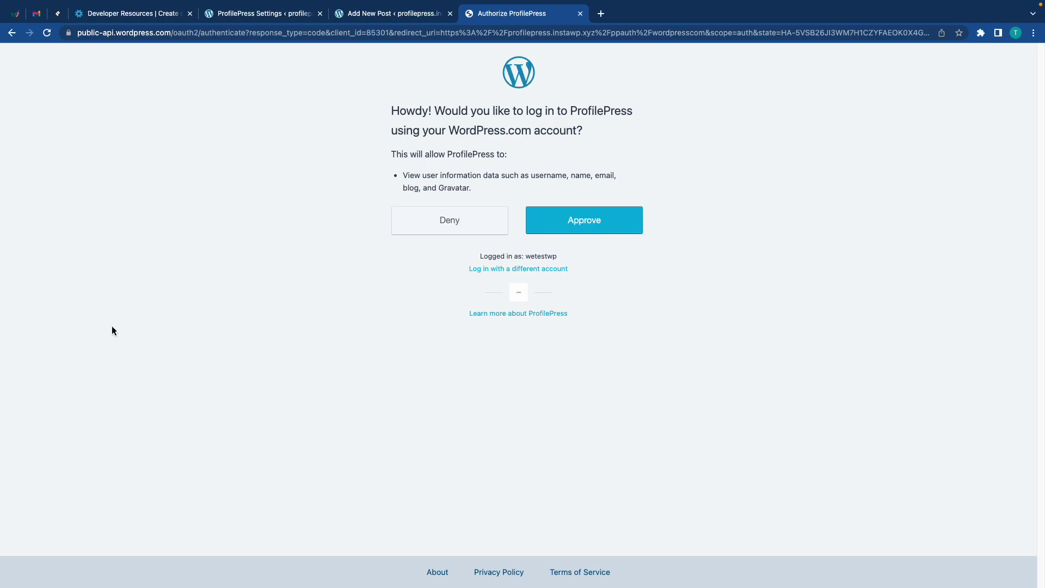
{"action": "left_click", "coordinate": [579, 14]}
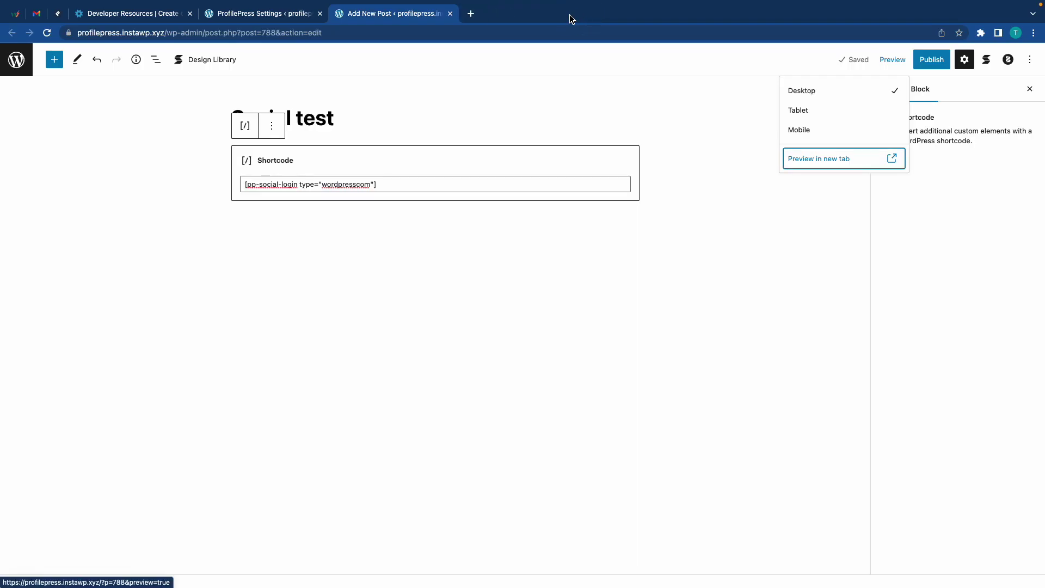
Copy the advanced WordPress.com shortcode line with 'Log in with WordPress.com' from ProfilePress settings
{"action": "left_click", "coordinate": [272, 16]}
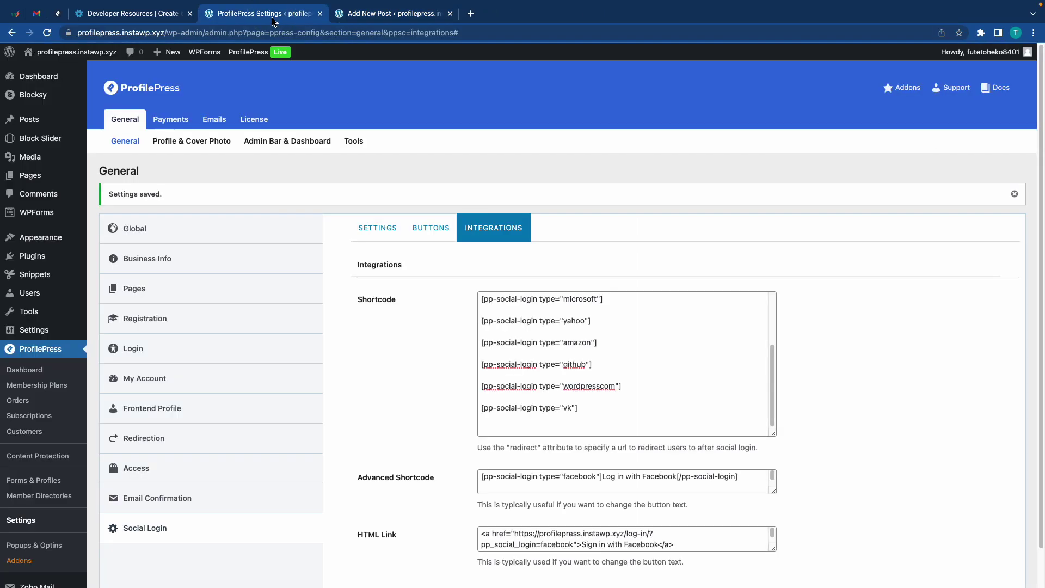
{"action": "scroll", "coordinate": [490, 405], "scroll_direction": "down", "scroll_amount": 1}
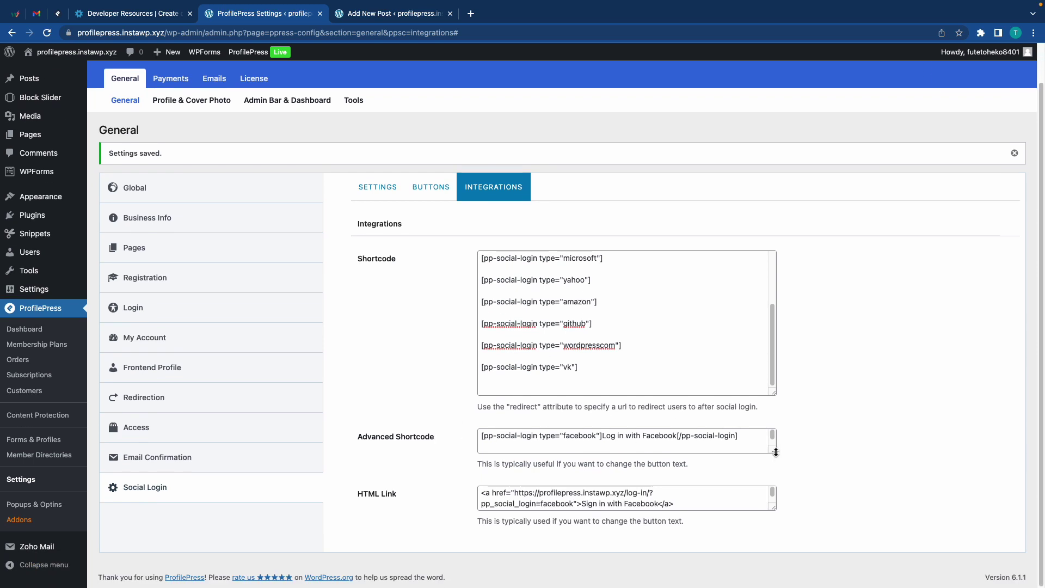
{"action": "left_click_drag", "start_coordinate": [776, 453], "coordinate": [778, 563]}
{"action": "scroll", "coordinate": [660, 460], "scroll_direction": "down", "scroll_amount": 3}
{"action": "scroll", "coordinate": [805, 422], "scroll_direction": "down", "scroll_amount": 3}
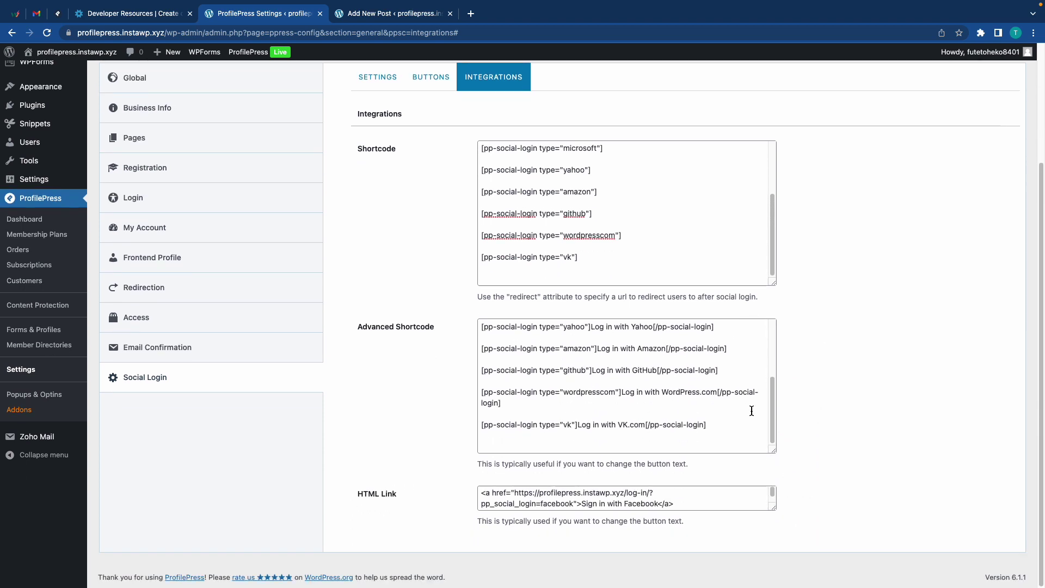
{"action": "triple_click", "coordinate": [564, 396]}
{"action": "key", "text": "super+c"}
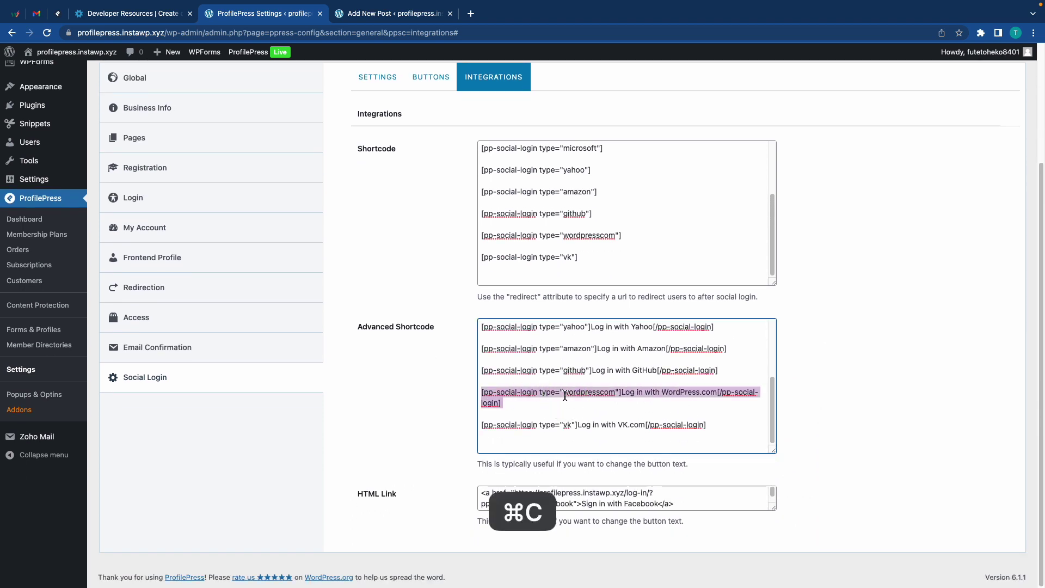
Replace the old shortcode block with the advanced WordPress.com shortcode and preview the post
{"action": "left_click", "coordinate": [382, 14]}
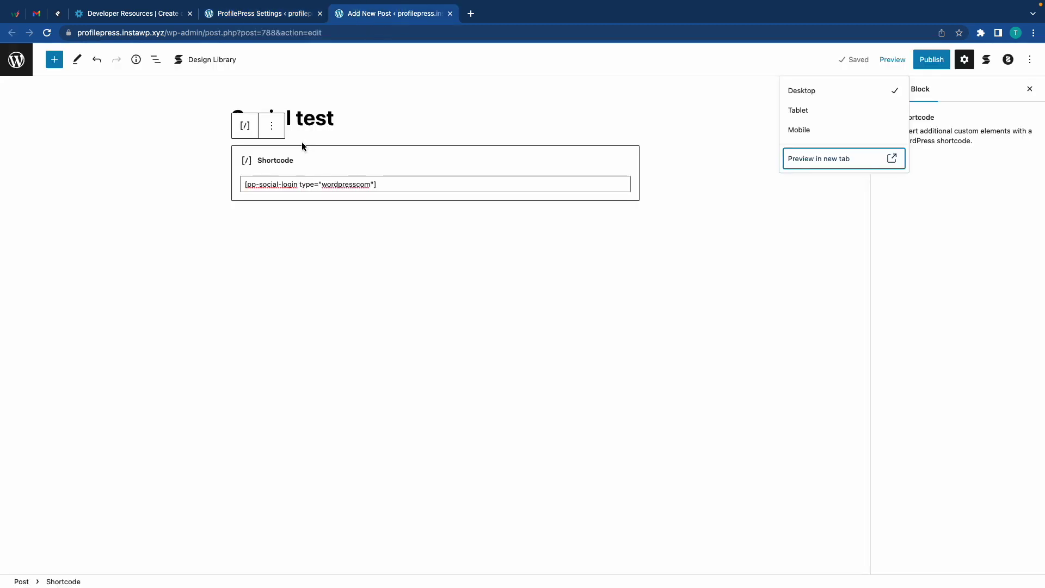
{"action": "left_click", "coordinate": [272, 127]}
{"action": "left_click", "coordinate": [280, 335]}
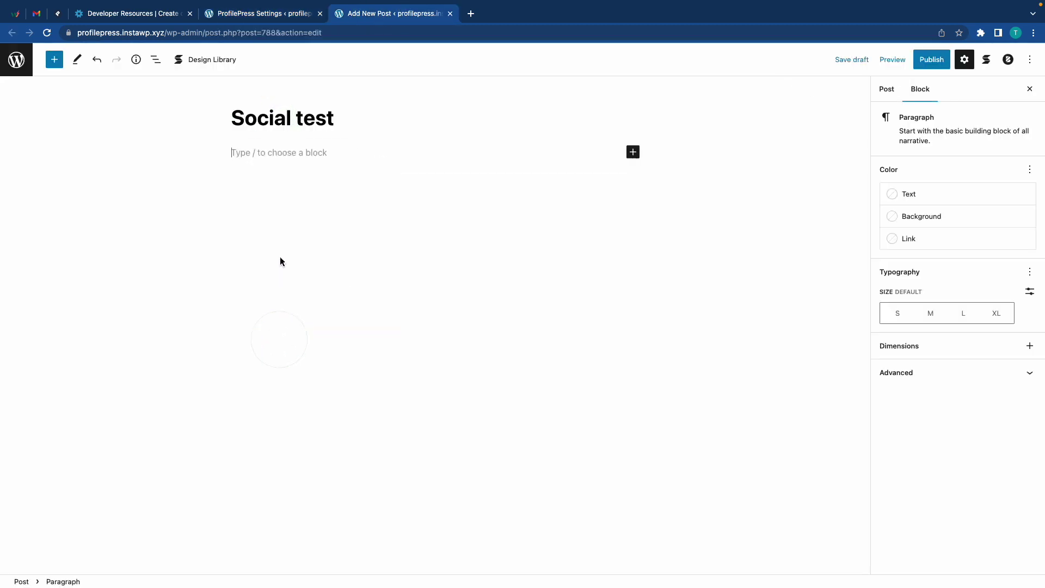
{"action": "key", "text": "super+v"}
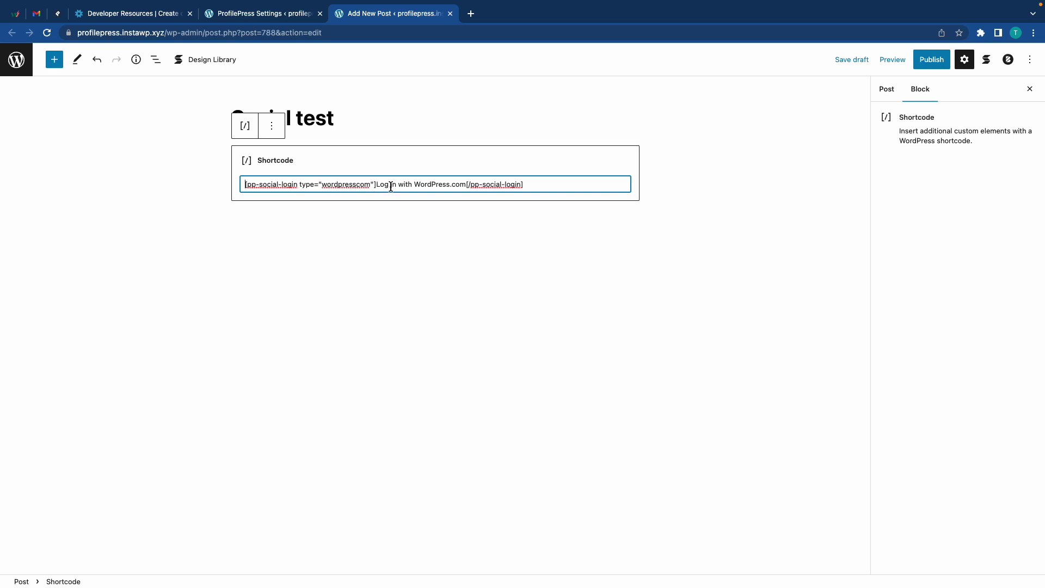
{"action": "left_click", "coordinate": [892, 59]}
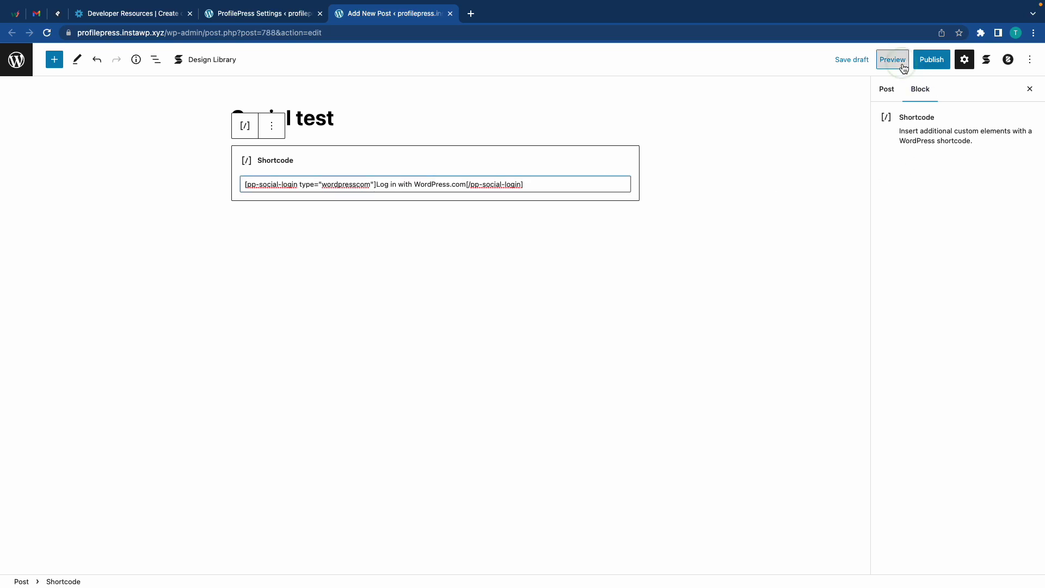
{"action": "left_click", "coordinate": [804, 161]}
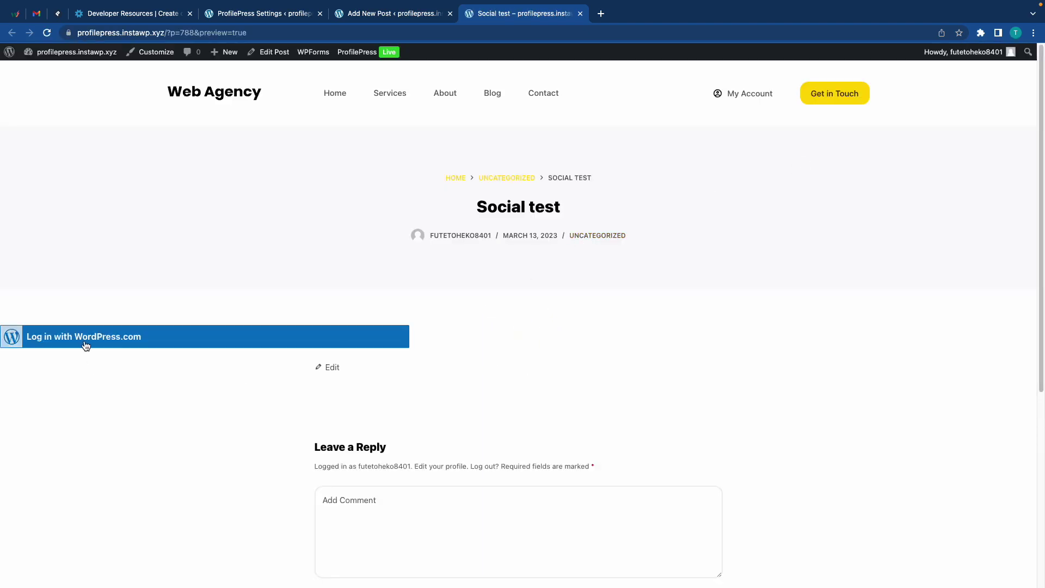
Change the button text from 'Log' to 'Sign' and preview the post again
{"action": "key", "text": "ctrl+shift+Tab"}
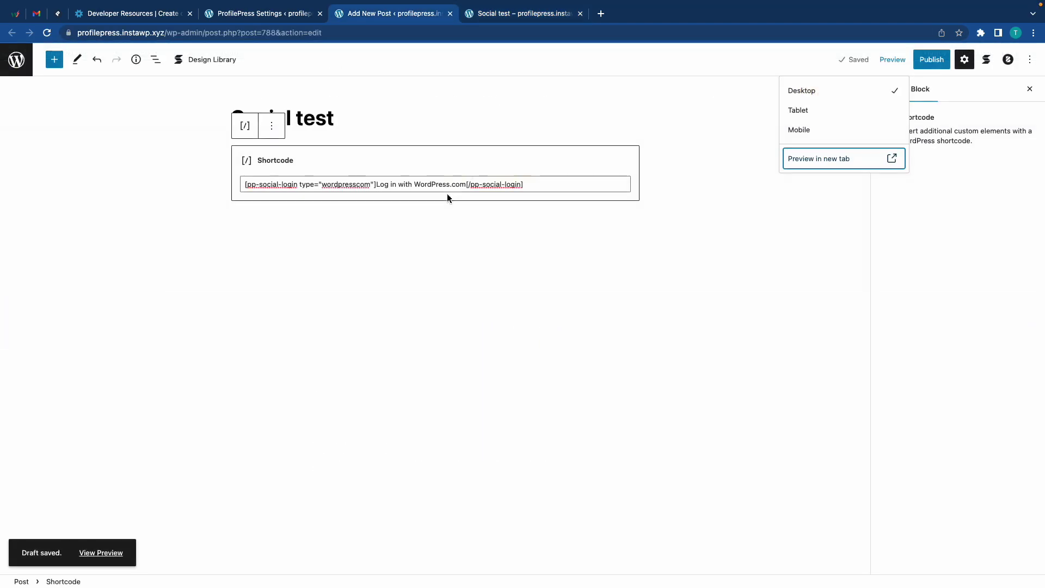
{"action": "left_click", "coordinate": [387, 185]}
{"action": "key", "text": "BackSpace"}
{"action": "key", "text": "BackSpace"}
{"action": "key", "text": "BackSpace"}
{"action": "type", "text": "Sign"}
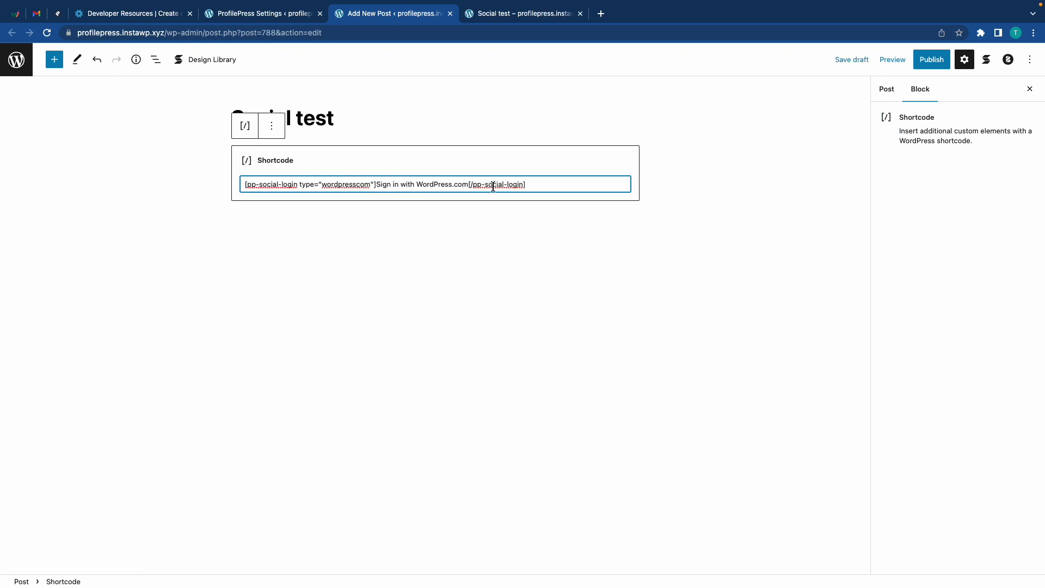
{"action": "left_click", "coordinate": [892, 61]}
{"action": "left_click", "coordinate": [792, 162]}
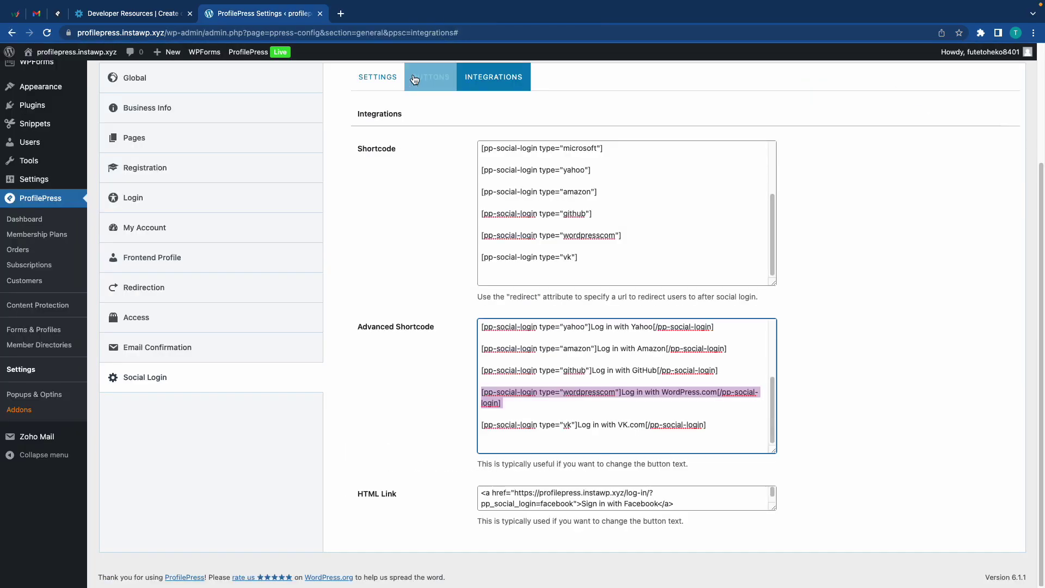
Briefly swap the HTML Link example to Google, undo it, then go to Forms & Profiles
{"action": "left_click", "coordinate": [380, 259]}
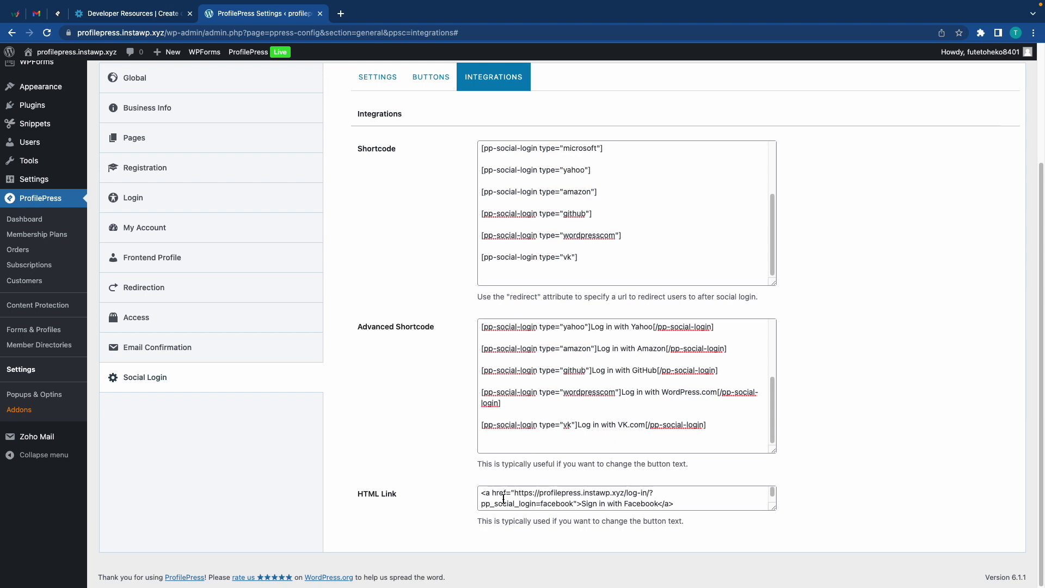
{"action": "key", "text": "ctrl+a"}
{"action": "key", "text": "ctrl+v"}
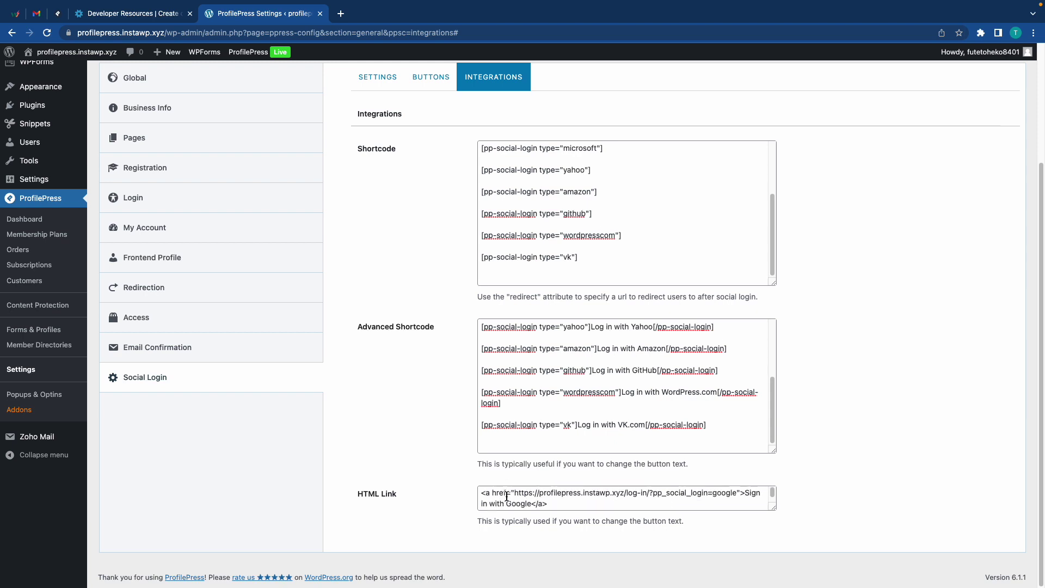
{"action": "key", "text": "ctrl+z"}
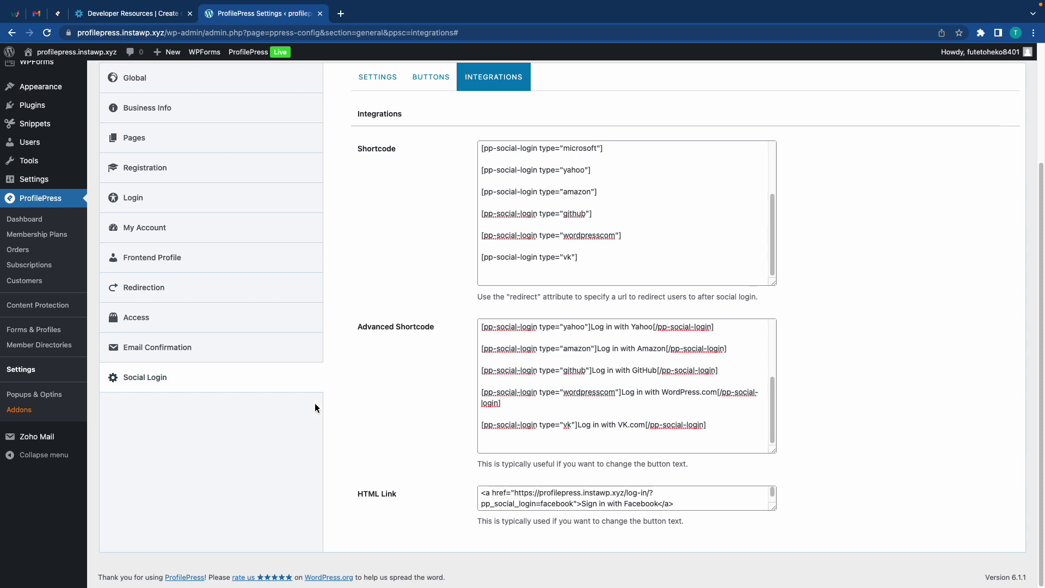
{"action": "left_click", "coordinate": [42, 329]}
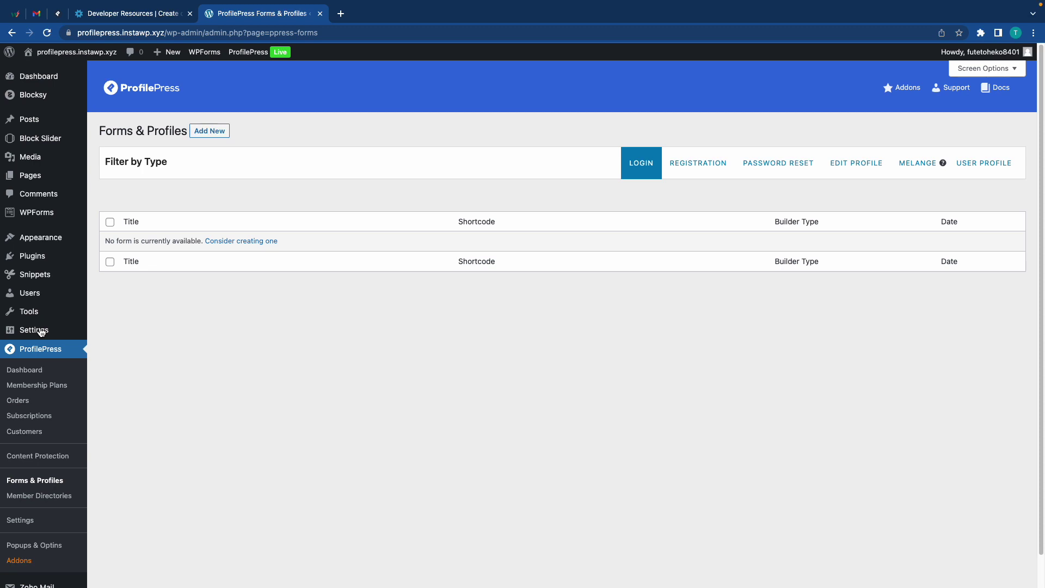
Add a new drag-and-drop login form named 'Login' using the Tulip template
{"action": "left_click", "coordinate": [209, 131]}
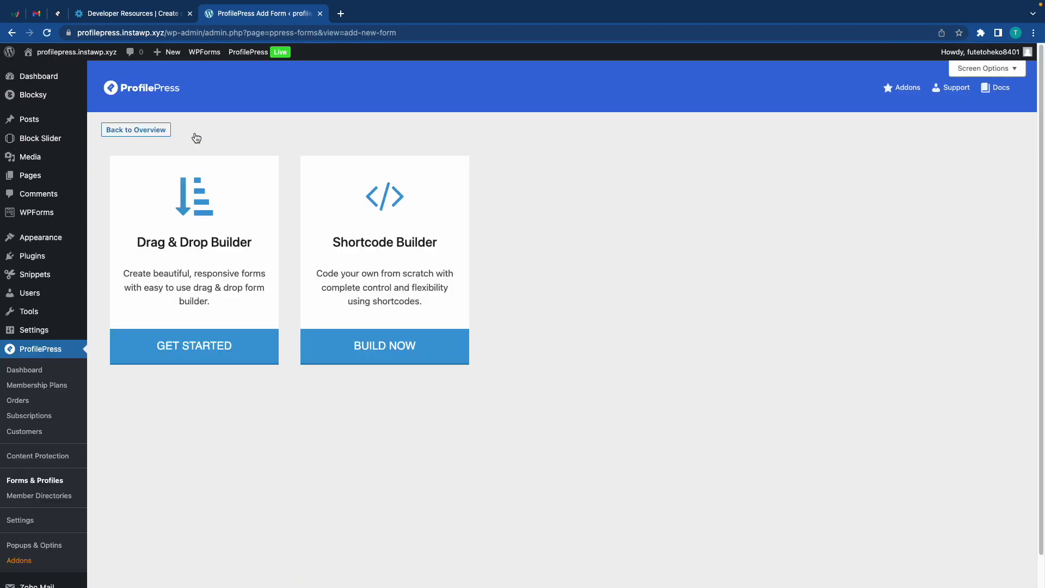
{"action": "left_click", "coordinate": [199, 226]}
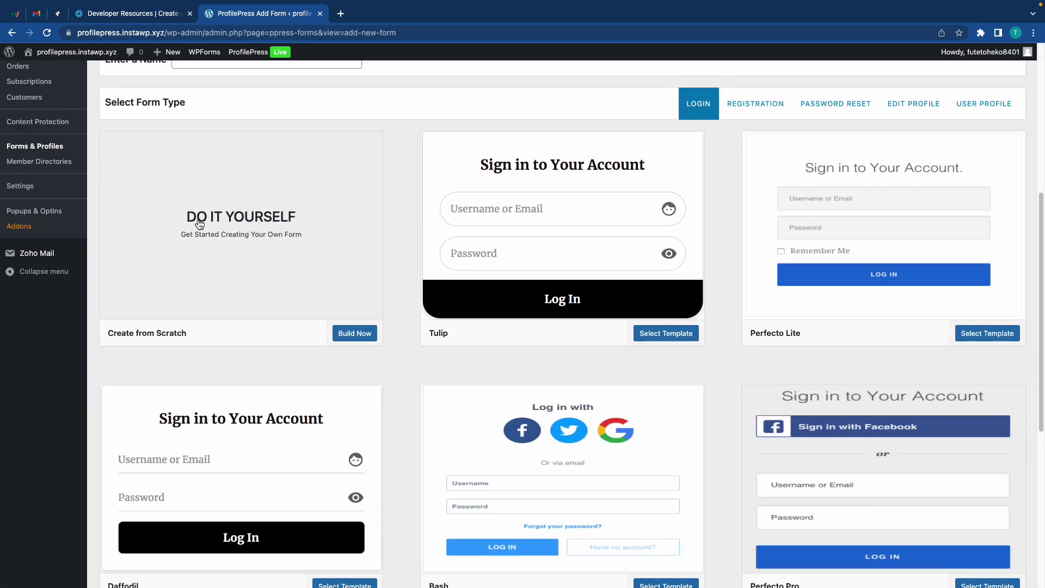
{"action": "left_click", "coordinate": [466, 222]}
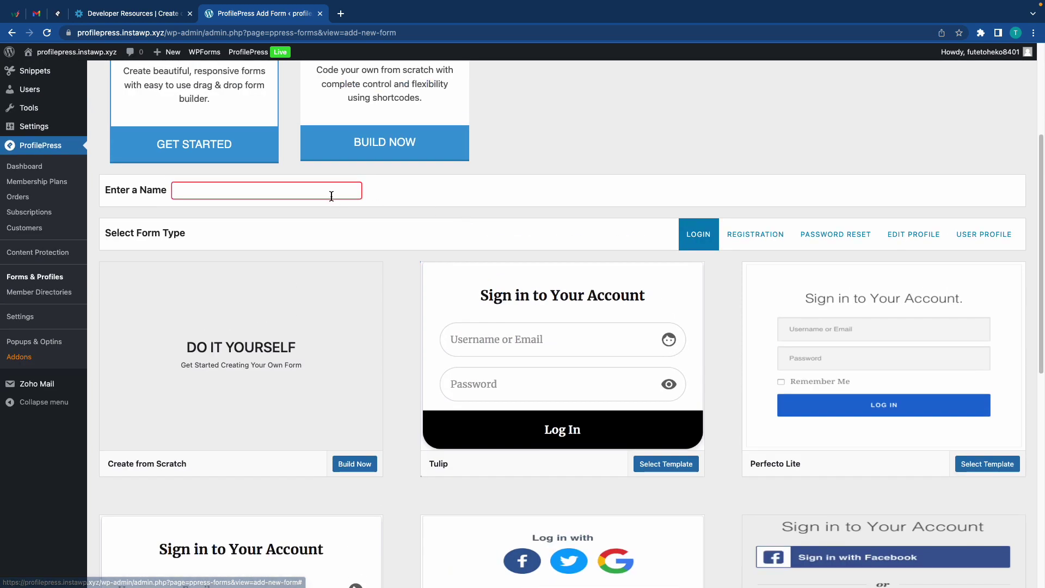
{"action": "left_click", "coordinate": [333, 194]}
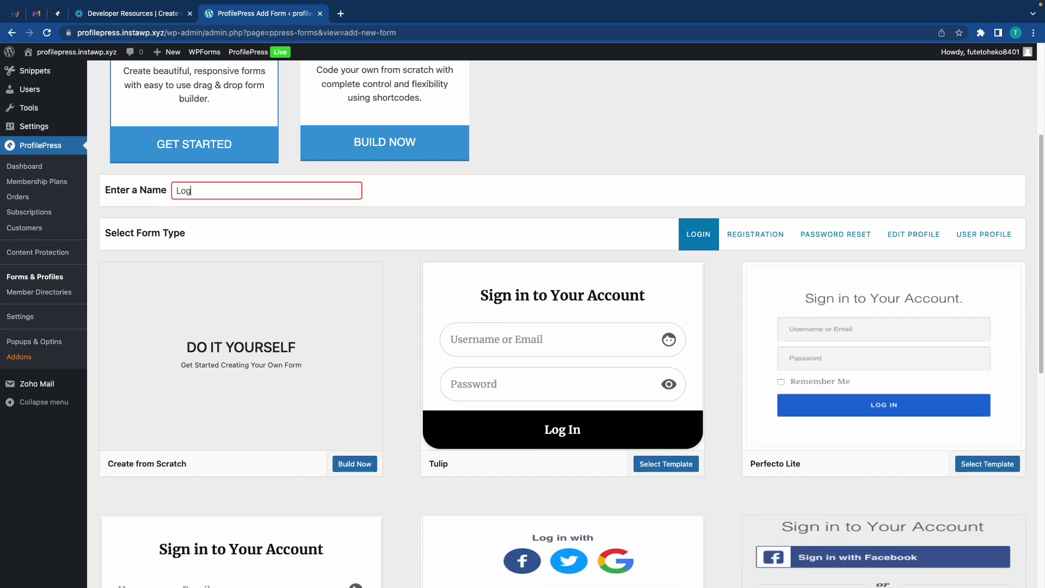
{"action": "left_click", "coordinate": [527, 329]}
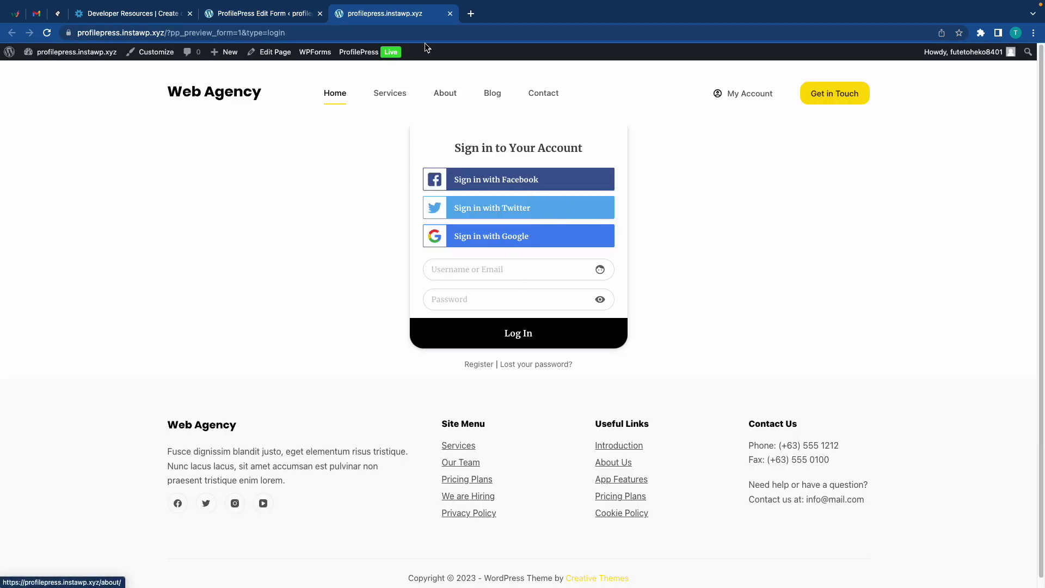
Replace the Login form's Facebook, Twitter and Google social buttons with WordPress.com
{"action": "left_click", "coordinate": [449, 13]}
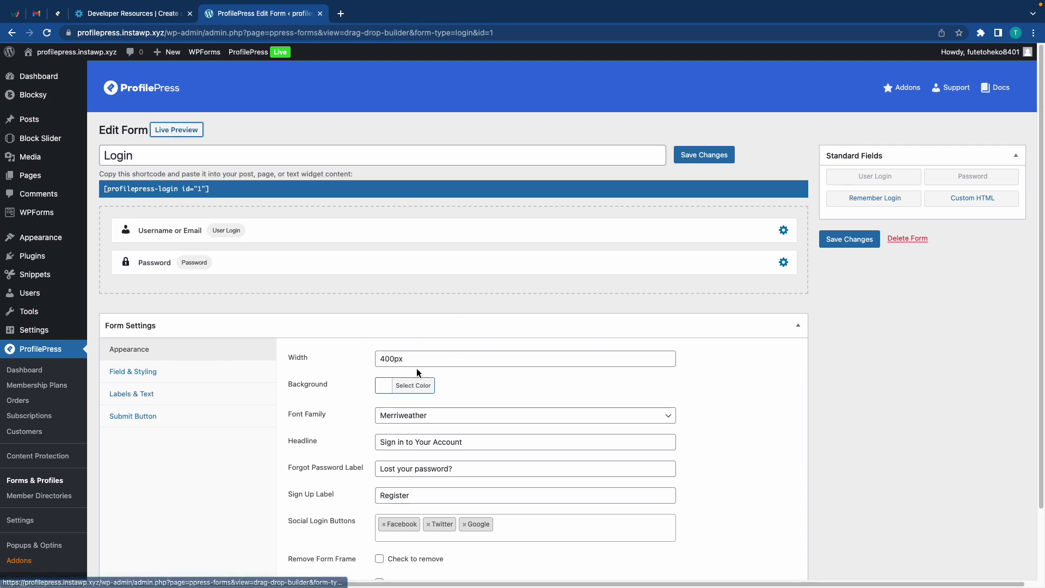
{"action": "scroll", "coordinate": [419, 374], "scroll_direction": "down", "scroll_amount": 2}
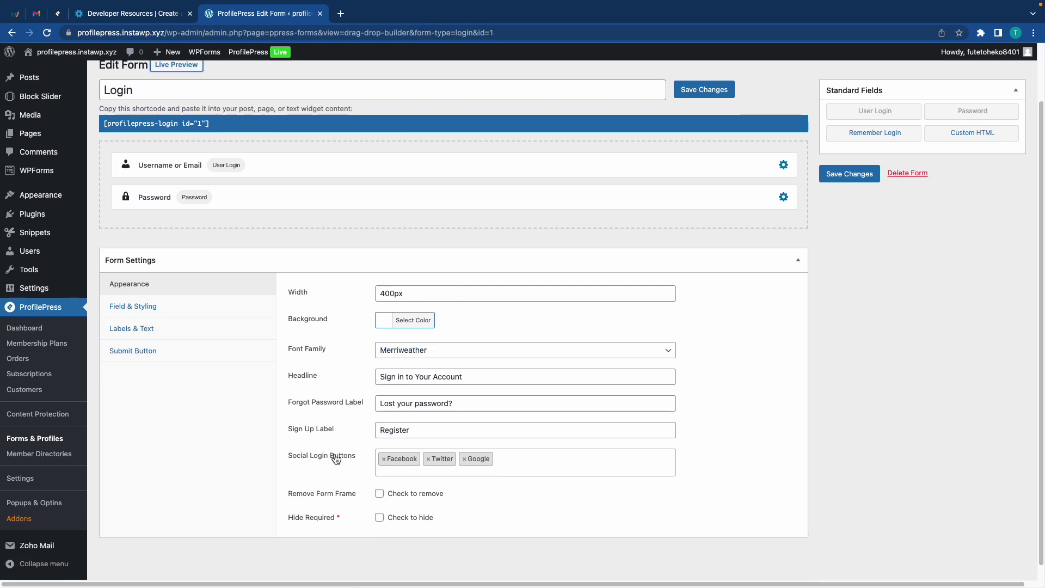
{"action": "left_click", "coordinate": [384, 458]}
{"action": "left_click", "coordinate": [383, 459]}
{"action": "left_click", "coordinate": [384, 459]}
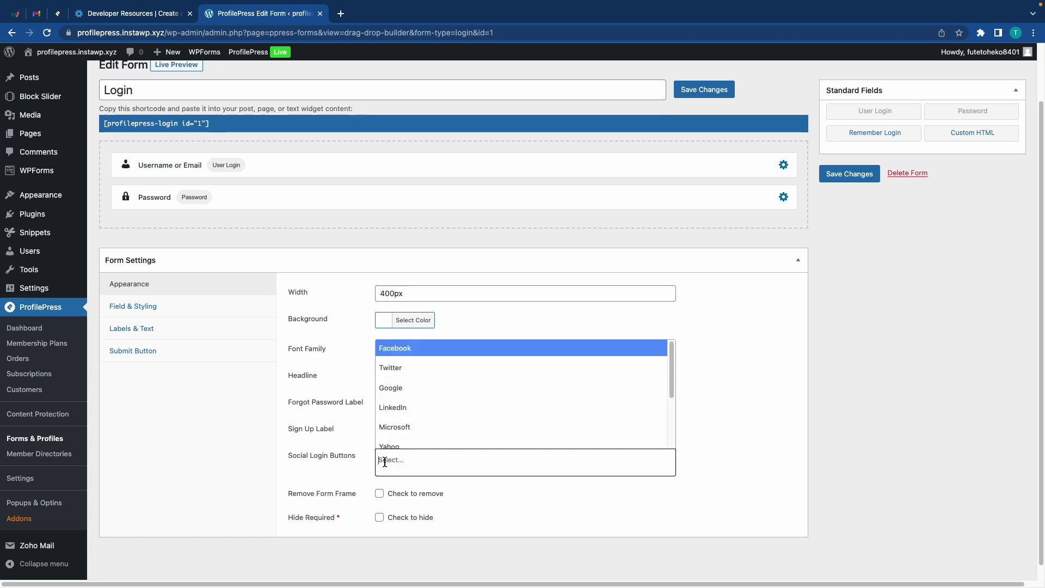
{"action": "scroll", "coordinate": [445, 408], "scroll_direction": "down", "scroll_amount": 2}
{"action": "left_click", "coordinate": [435, 418]}
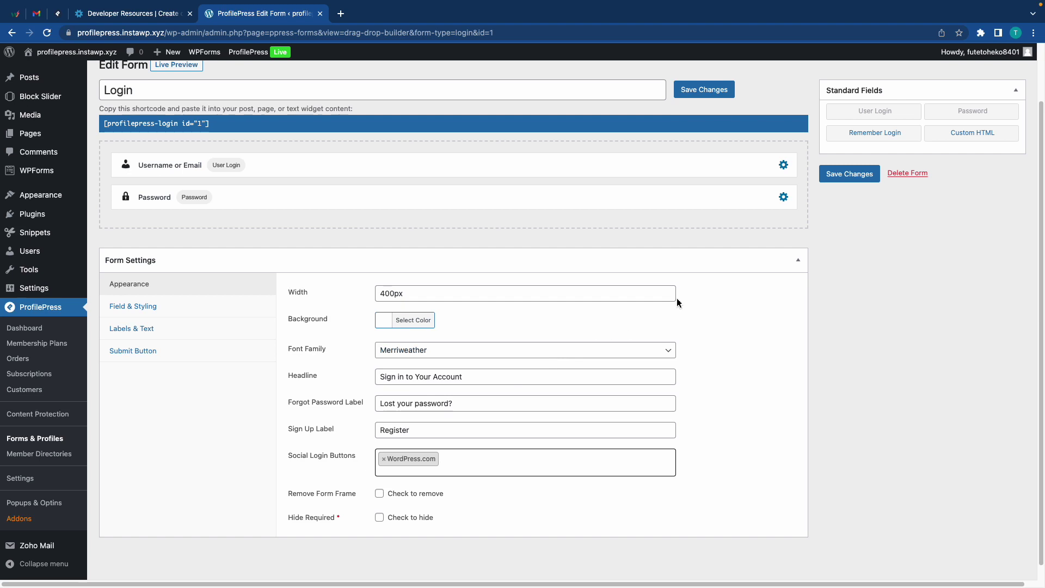
Save the form and test WordPress.com sign-in from its live preview
{"action": "left_click", "coordinate": [705, 90]}
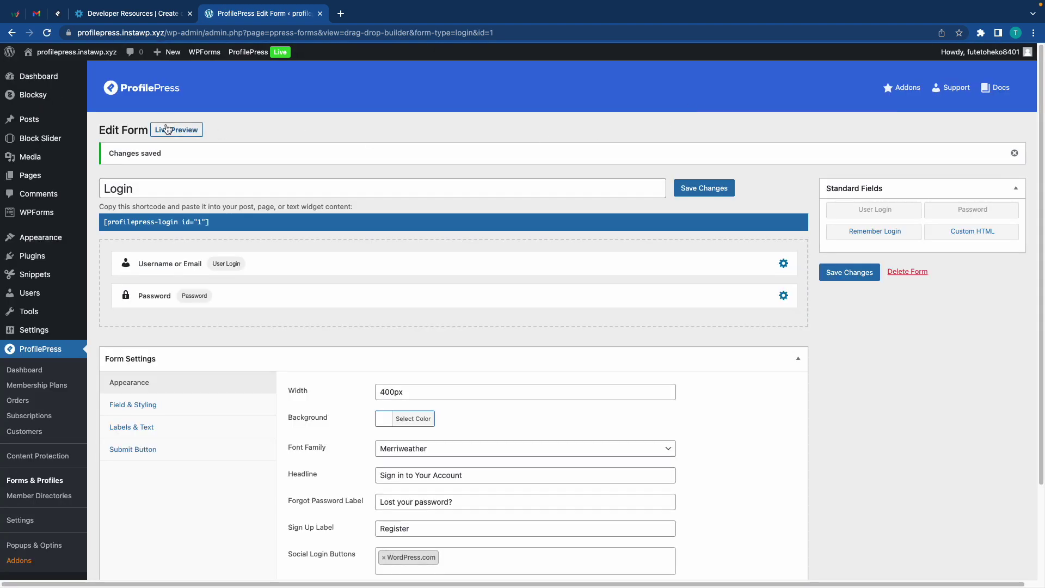
{"action": "left_click", "coordinate": [166, 129]}
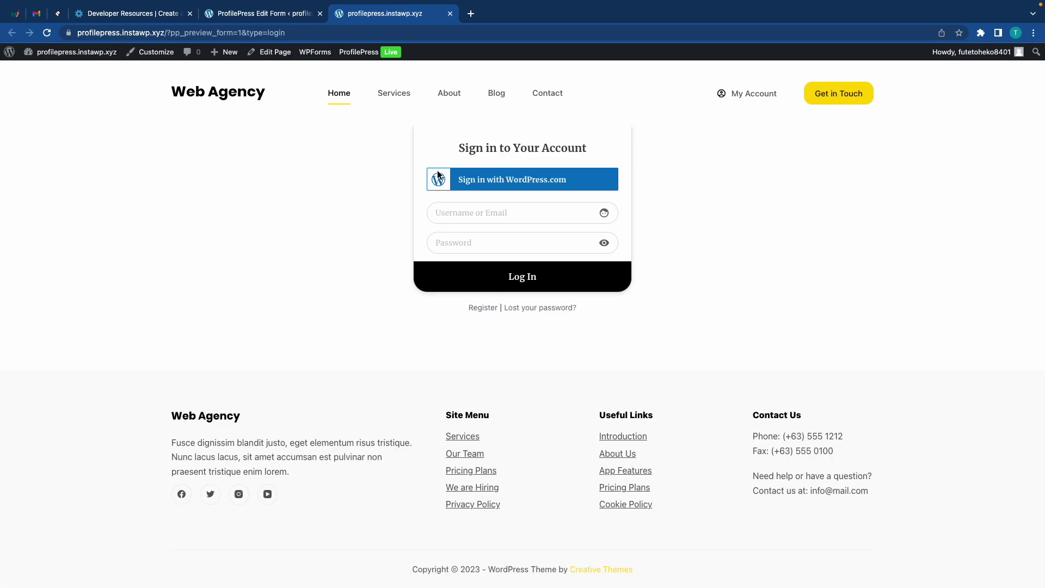
{"action": "left_click", "coordinate": [527, 187]}
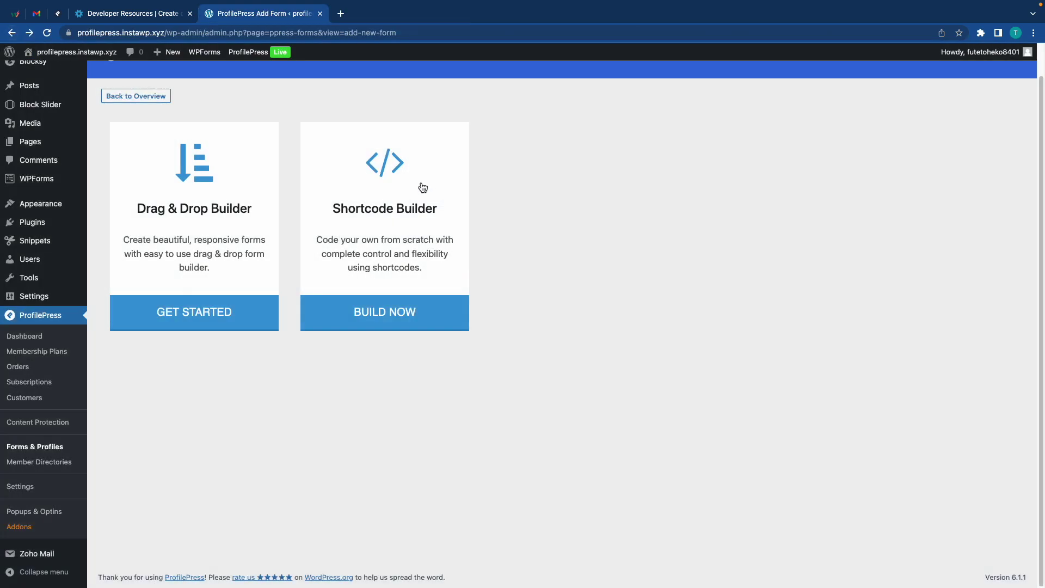
Create a Shortcode Builder login form 'Shortcode test' from Perfecto Lite, cursor after the submit line
{"action": "left_click", "coordinate": [422, 187]}
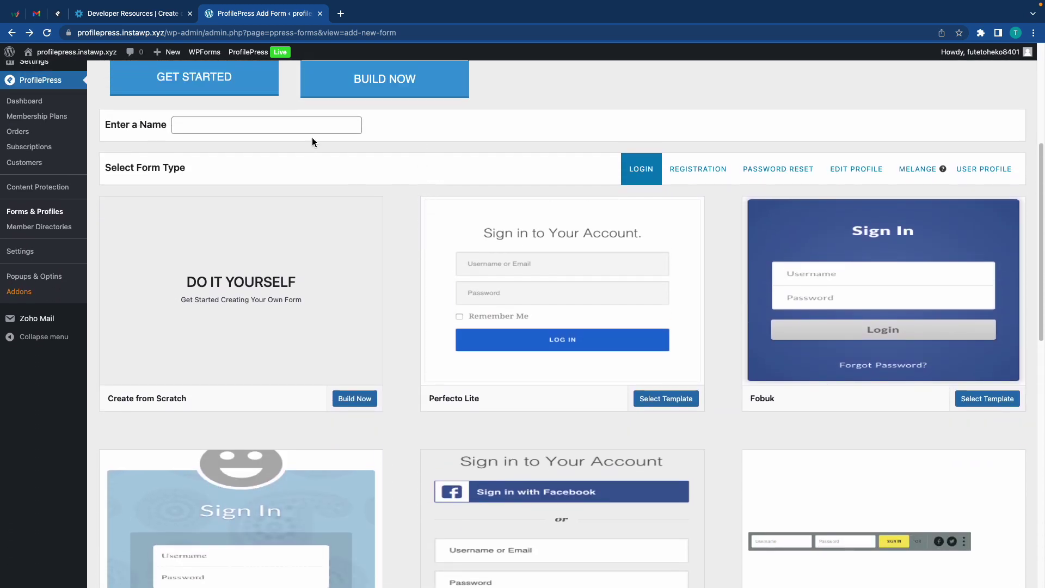
{"action": "left_click", "coordinate": [312, 129]}
{"action": "type", "text": "Shortcode test"}
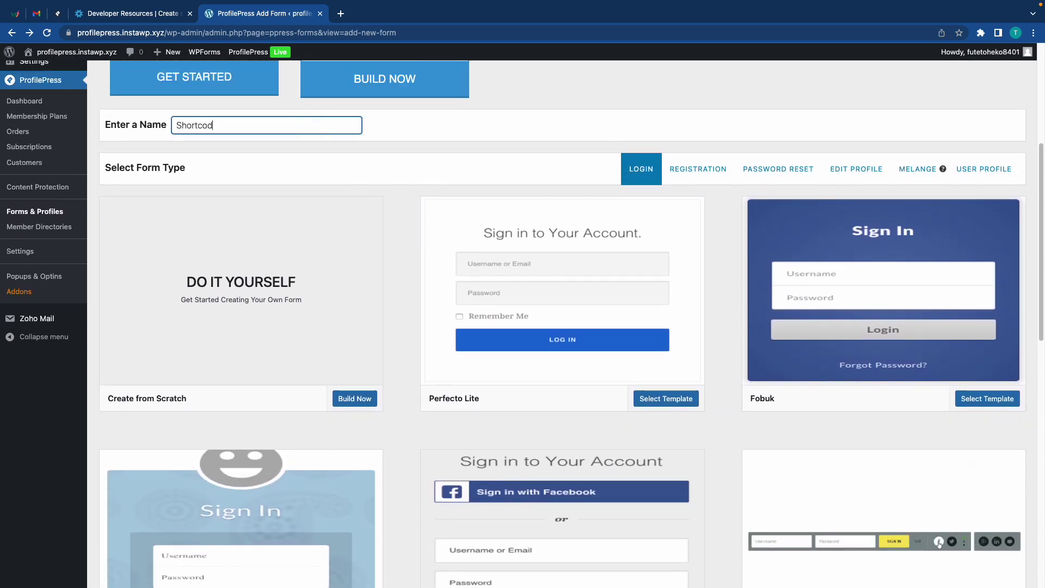
{"action": "left_click", "coordinate": [462, 213]}
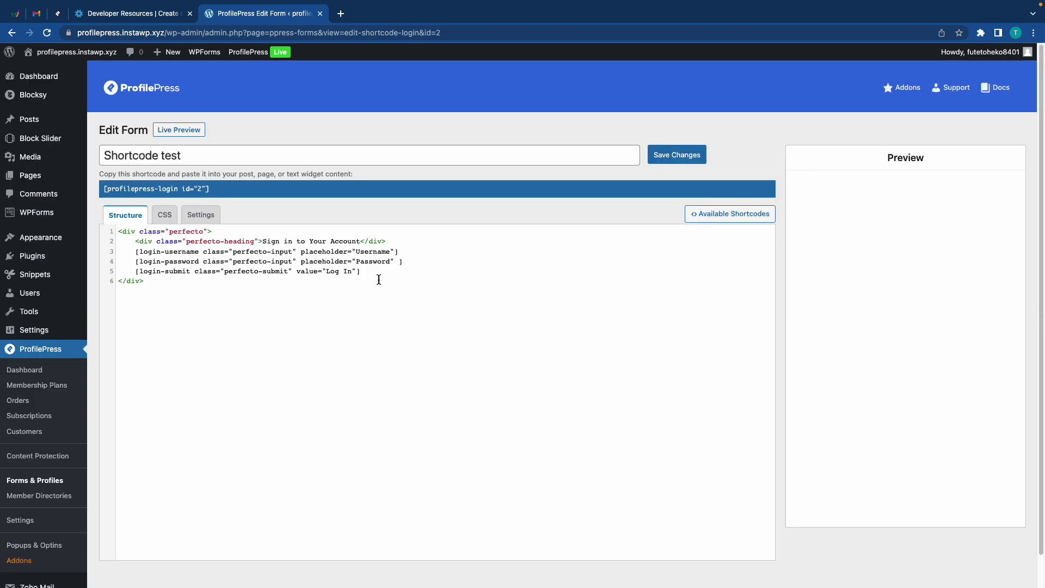
{"action": "left_click", "coordinate": [375, 272]}
{"action": "key", "text": "BackSpace"}
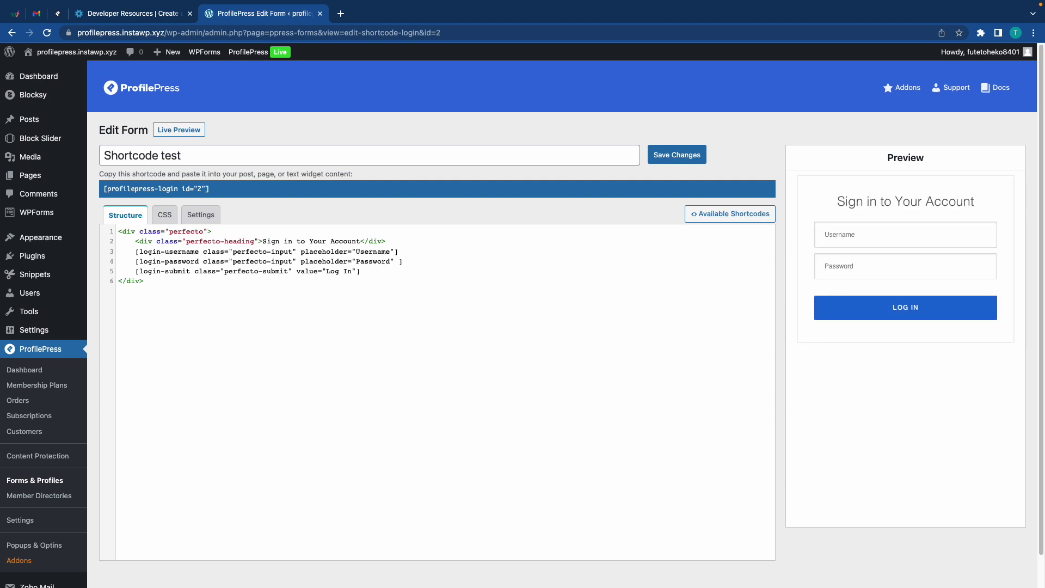
Find the pp-social-login shortcode in Available Shortcodes and set its network to WordPress.com
{"action": "left_click", "coordinate": [716, 223]}
{"action": "left_click", "coordinate": [595, 236]}
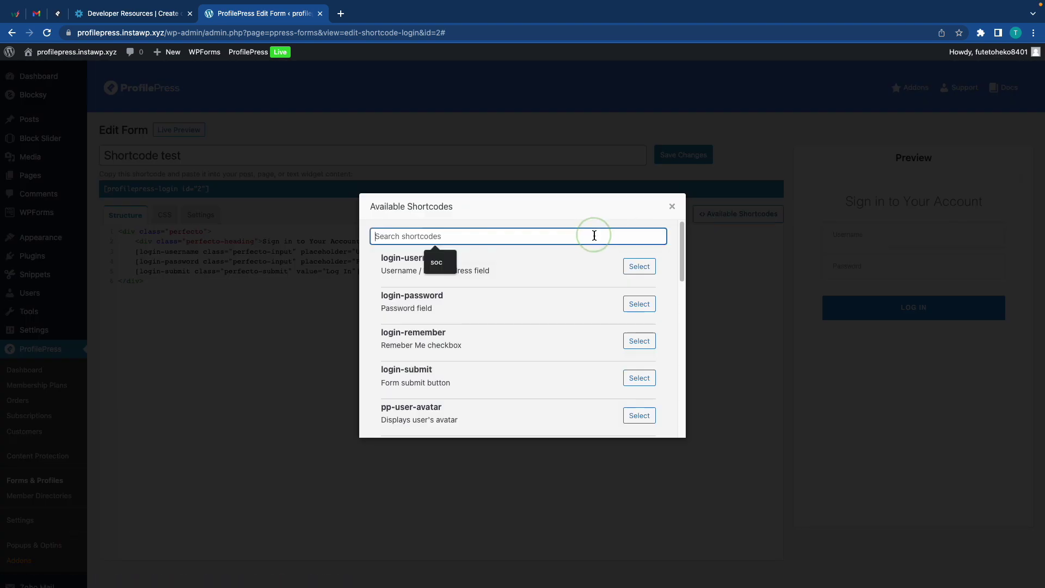
{"action": "type", "text": "social"}
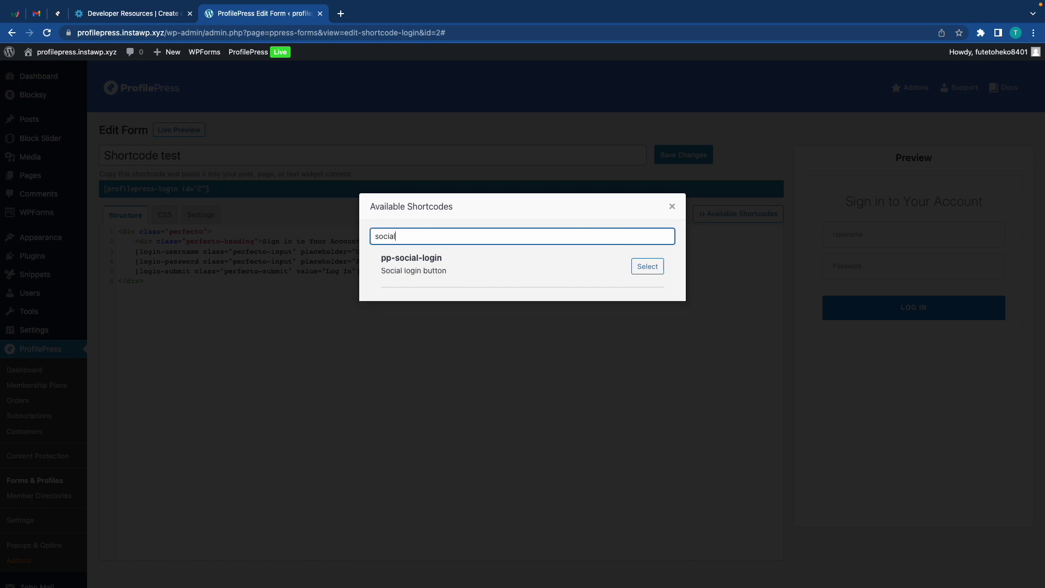
{"action": "left_click", "coordinate": [647, 266]}
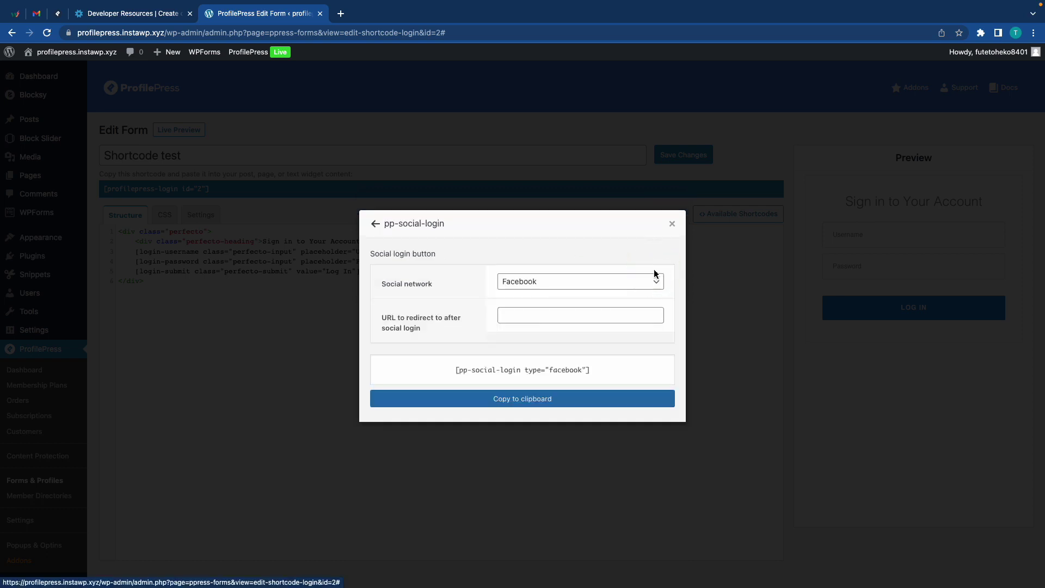
{"action": "left_click", "coordinate": [583, 285]}
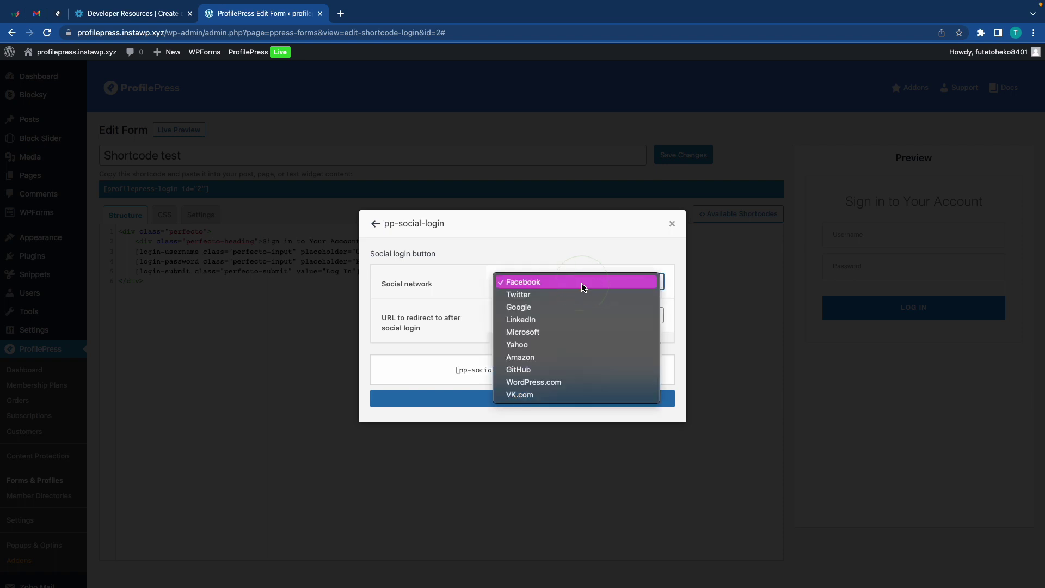
{"action": "left_click", "coordinate": [534, 382]}
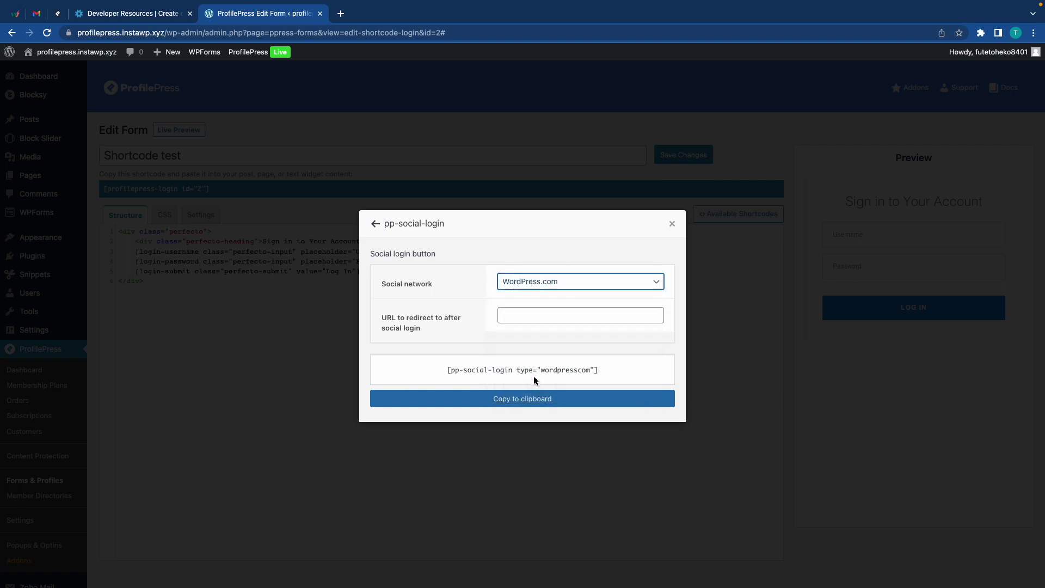
{"action": "left_click", "coordinate": [527, 315]}
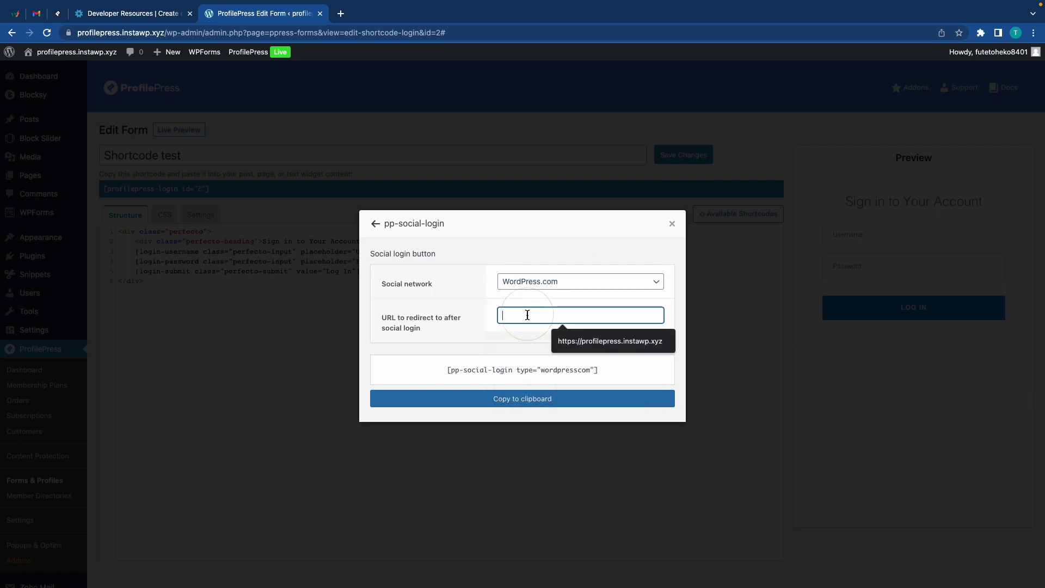
{"action": "left_click", "coordinate": [564, 342]}
{"action": "left_click", "coordinate": [619, 314]}
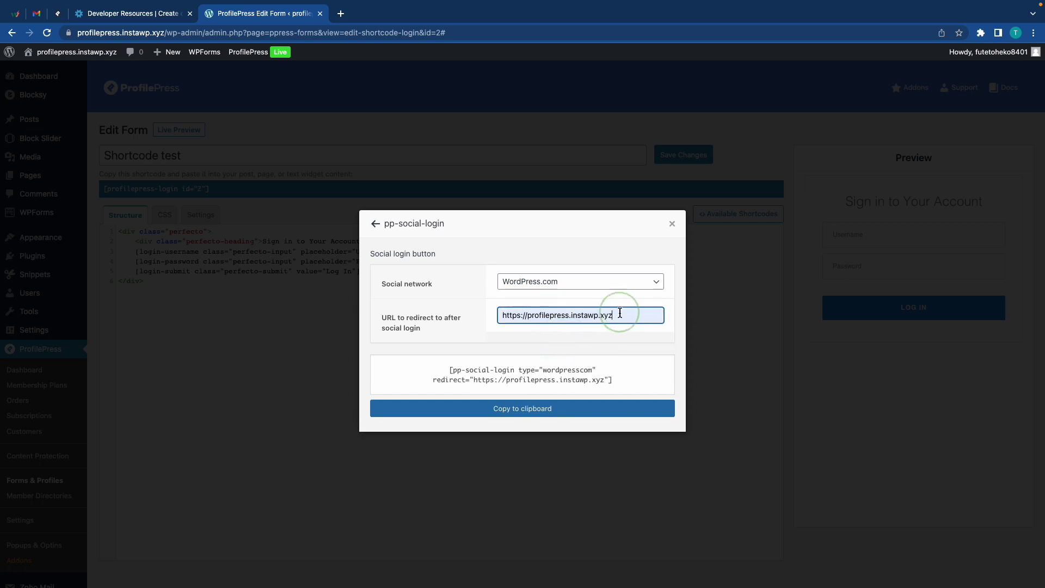
{"action": "type", "text": "/account"}
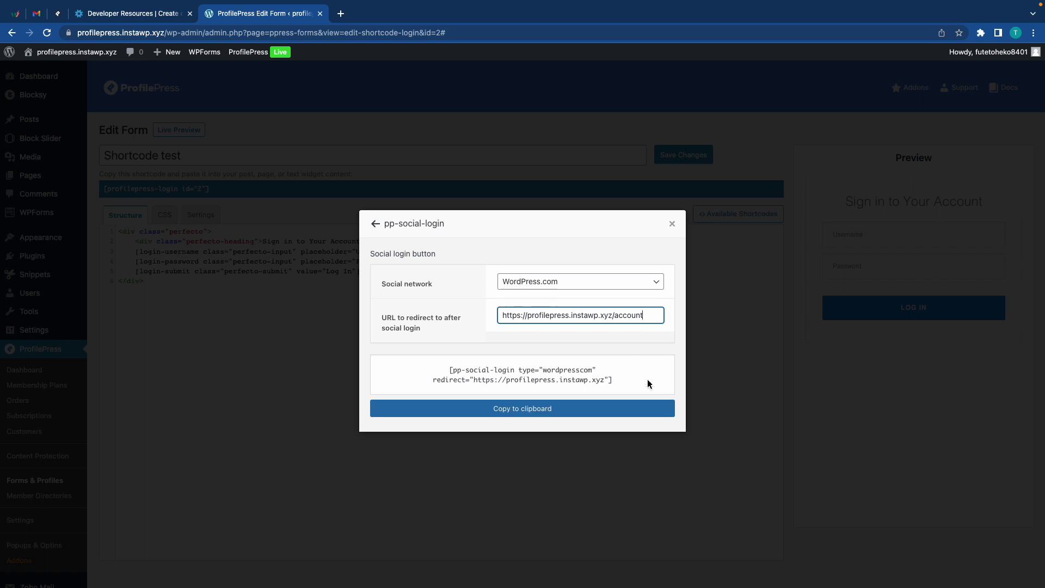
{"action": "left_click", "coordinate": [601, 414]}
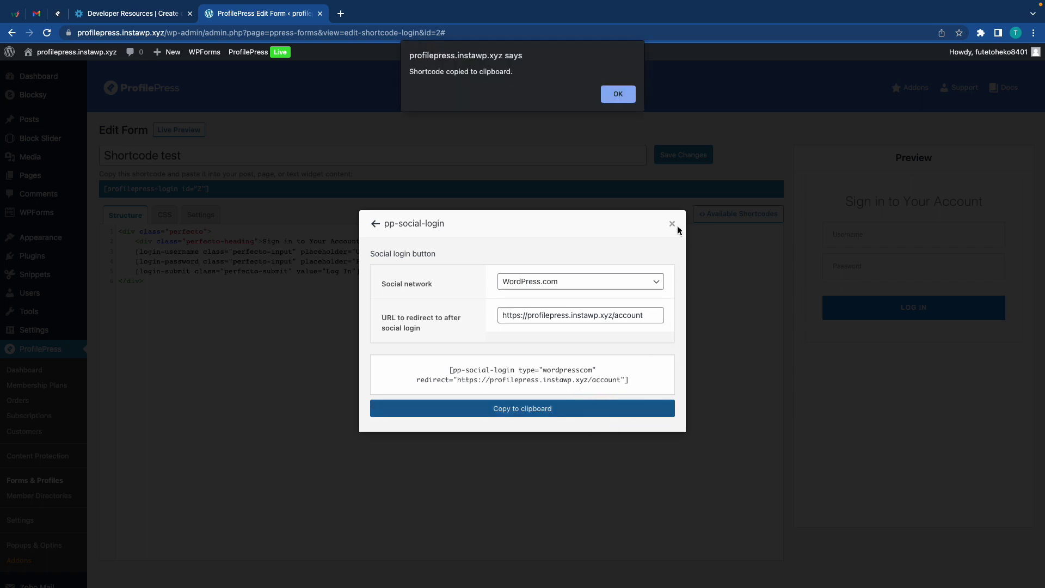
{"action": "left_click", "coordinate": [623, 100]}
Paste the WordPress.com shortcode below the submit line, save, and test sign-in from the live preview
{"action": "left_click", "coordinate": [671, 224]}
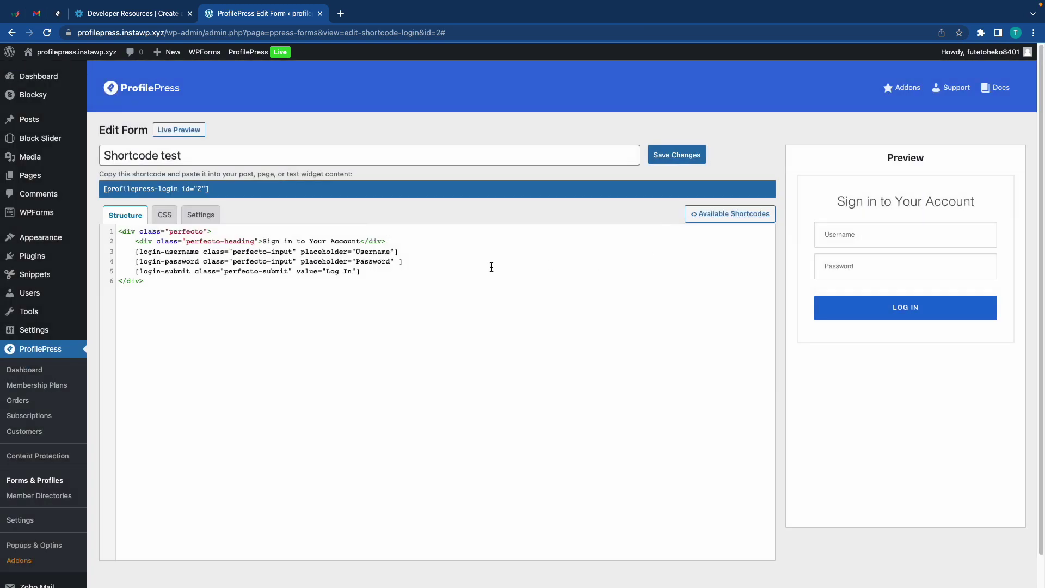
{"action": "left_click", "coordinate": [367, 270]}
{"action": "key", "text": "Return"}
{"action": "key", "text": "super+v"}
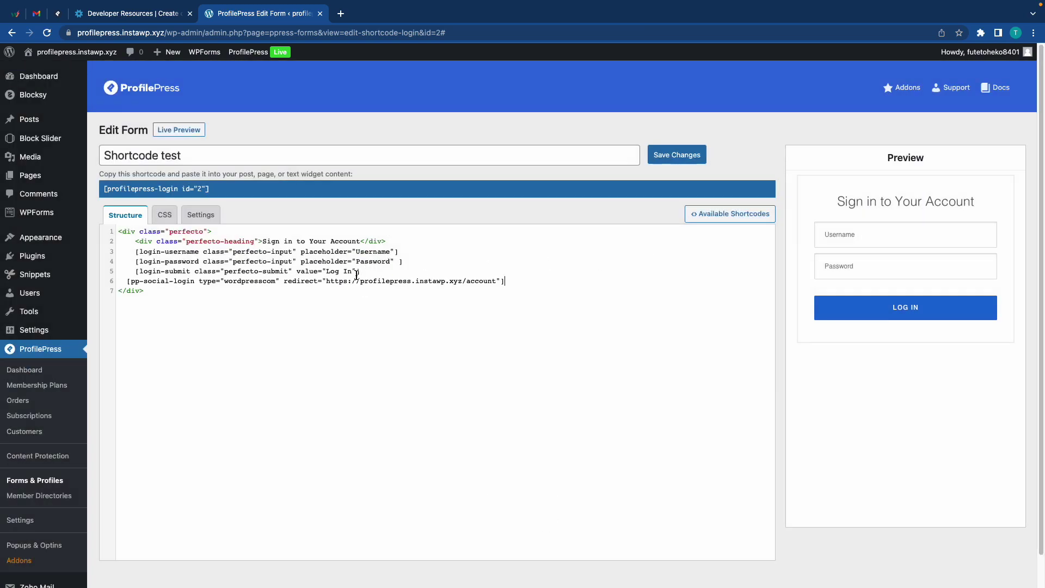
{"action": "left_click", "coordinate": [674, 163]}
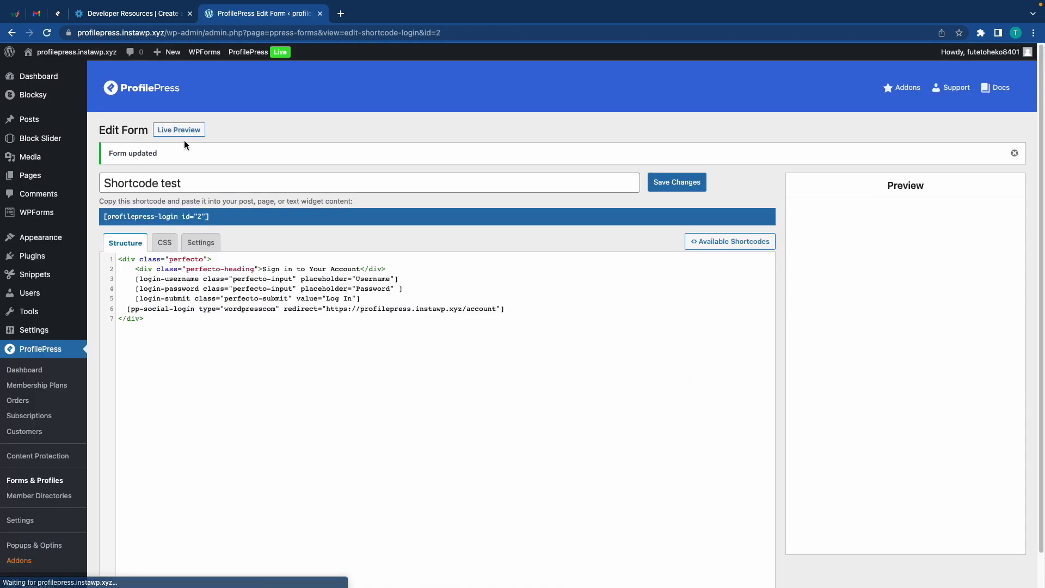
{"action": "left_click", "coordinate": [185, 131]}
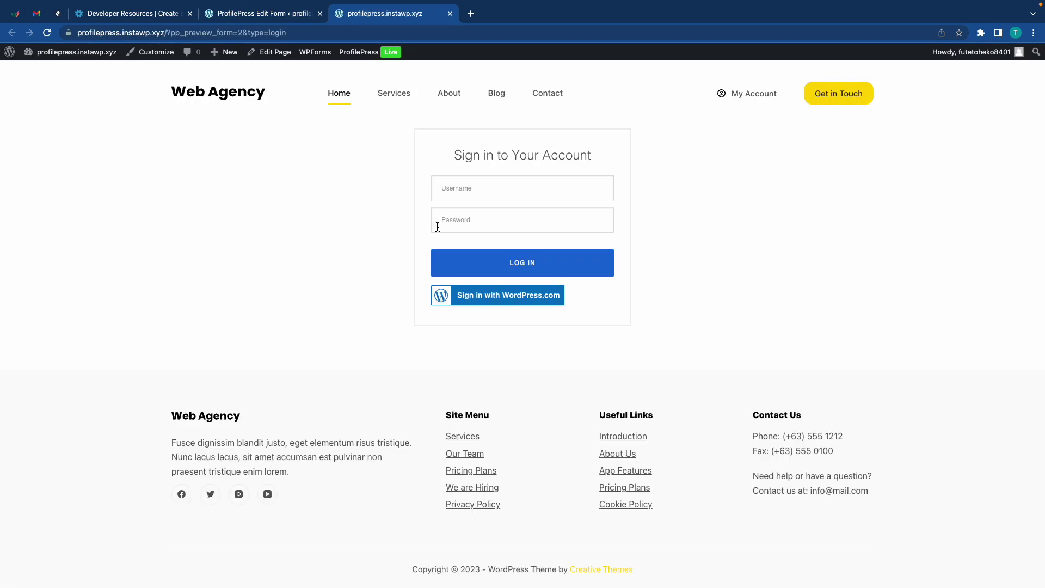
{"action": "left_click", "coordinate": [502, 297]}
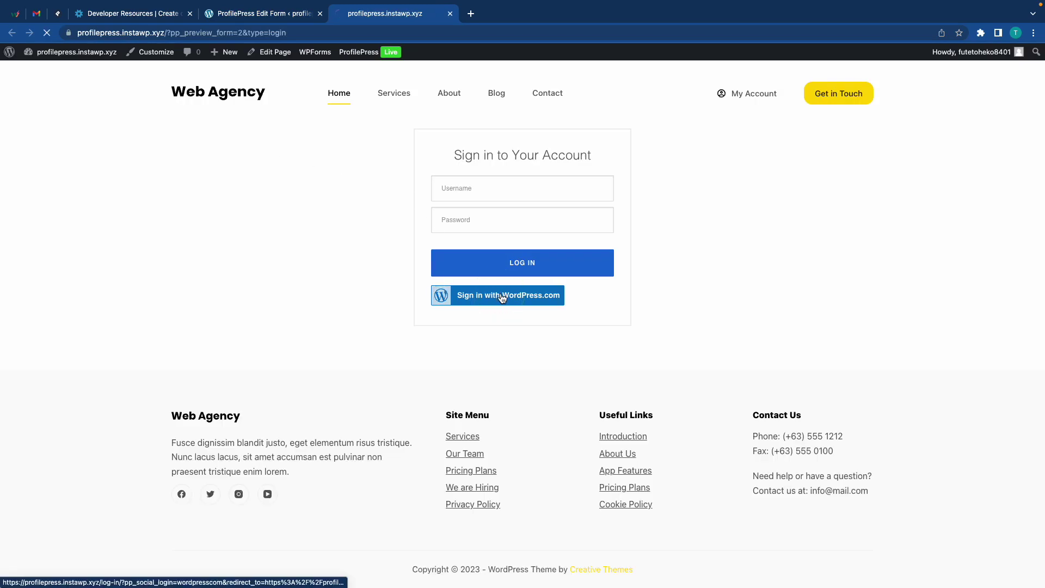